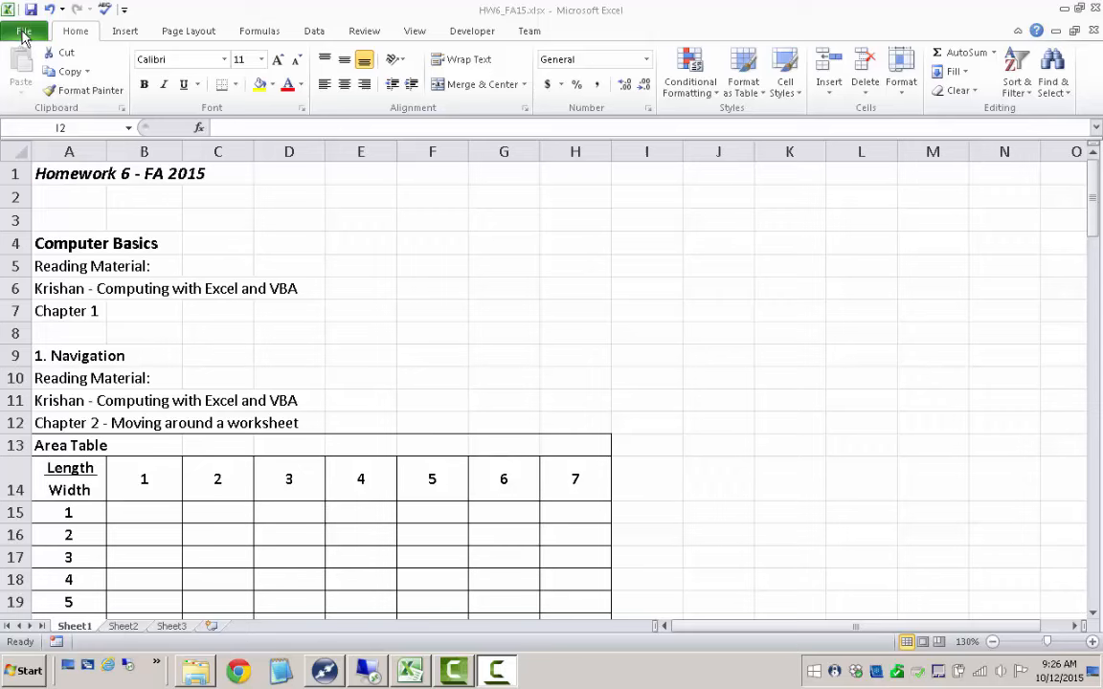
Create a new blank workbook.
click(24, 37)
click(24, 34)
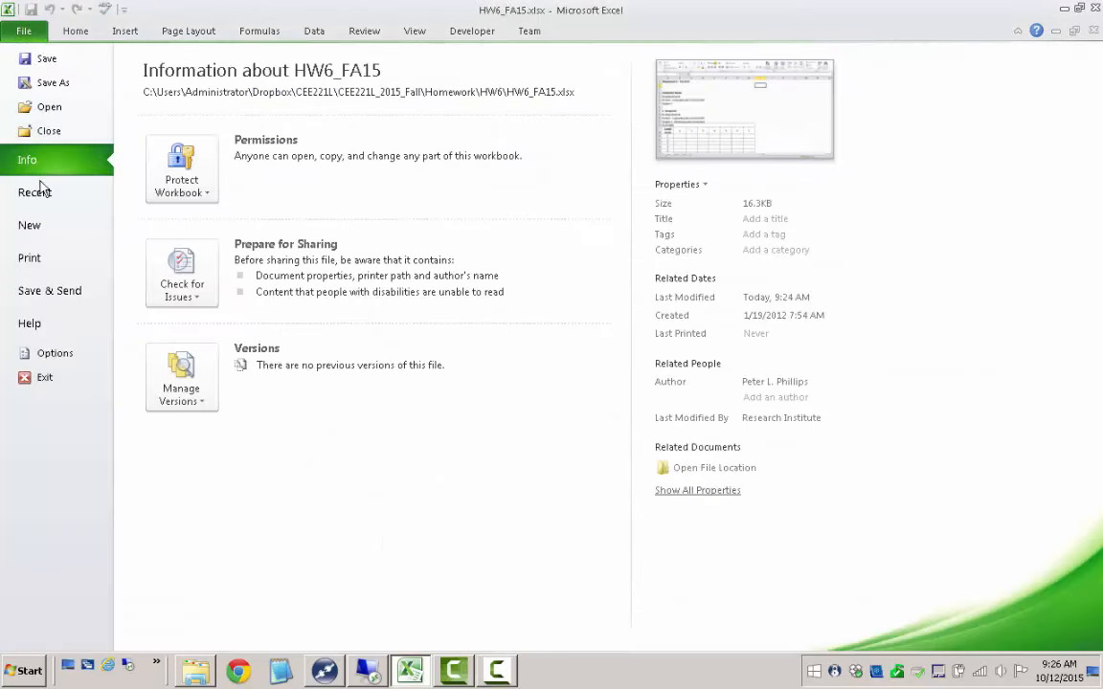
click(32, 225)
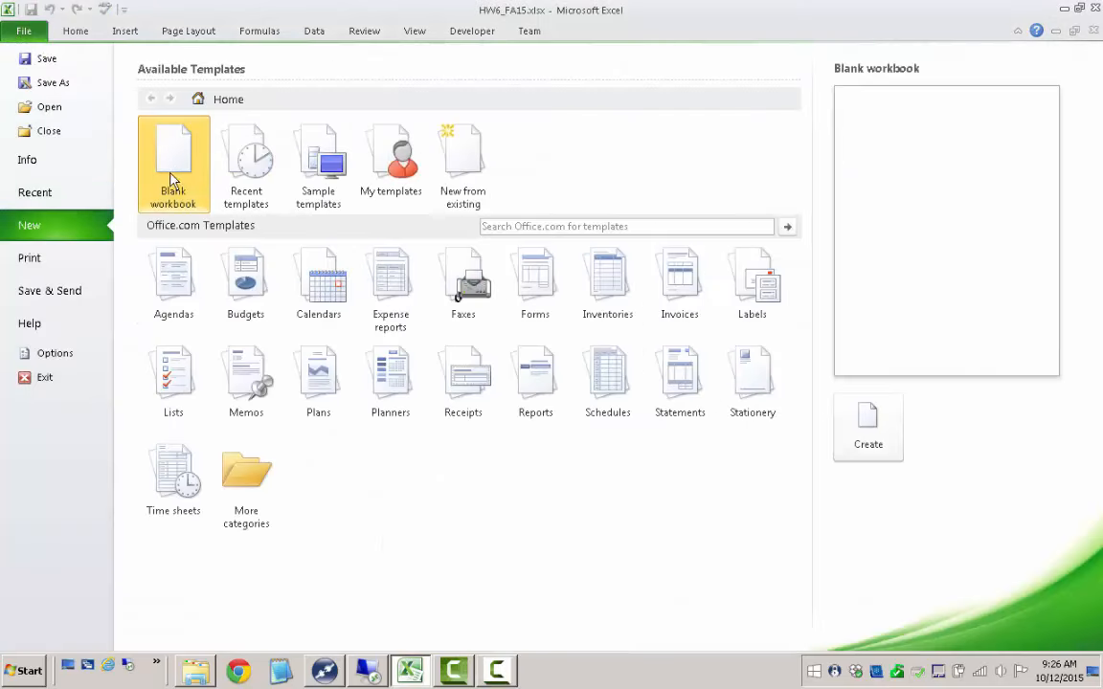
click(874, 413)
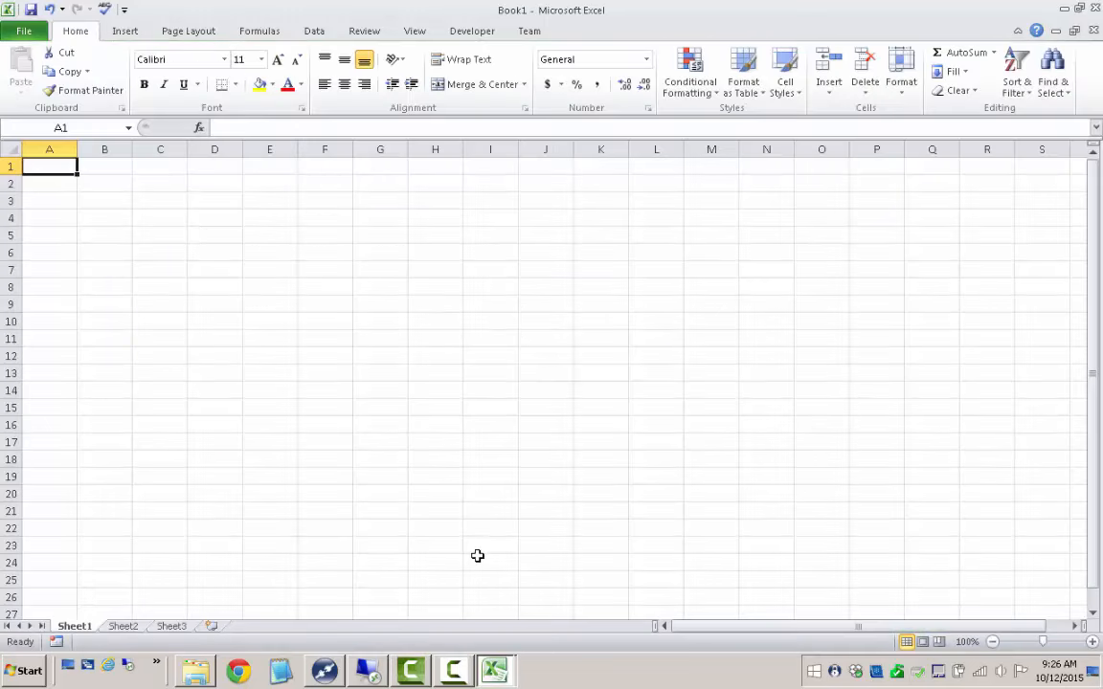
Bring Book1 to the front, close it, and select cell D4 in HW6_FA15.xlsx.
click(495, 671)
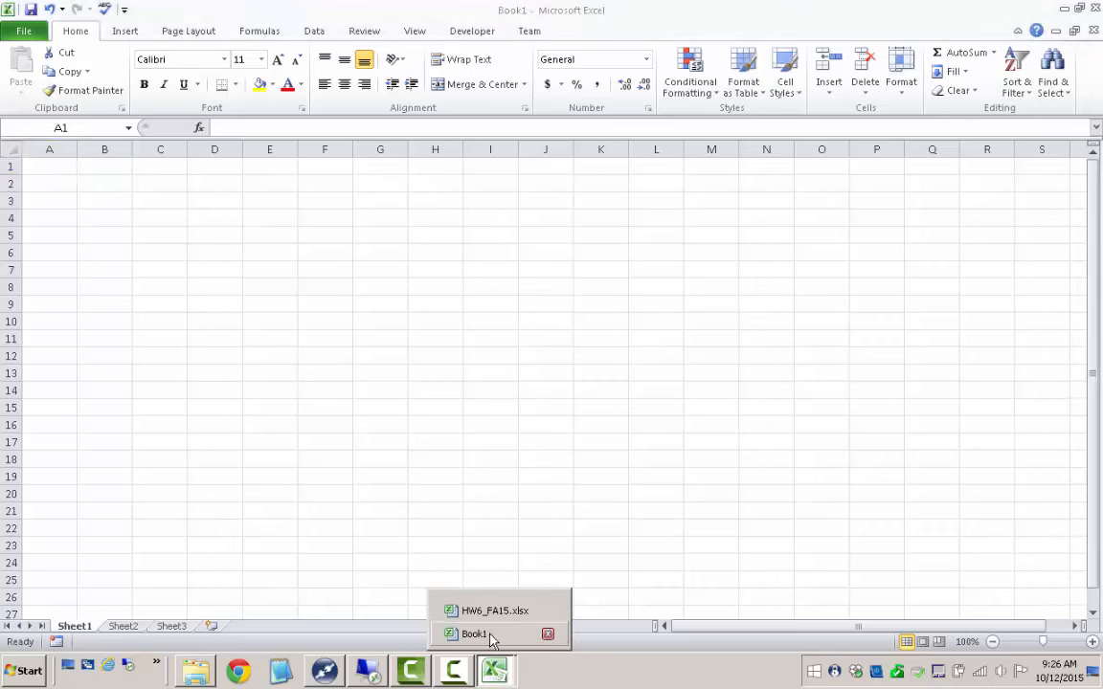
click(483, 634)
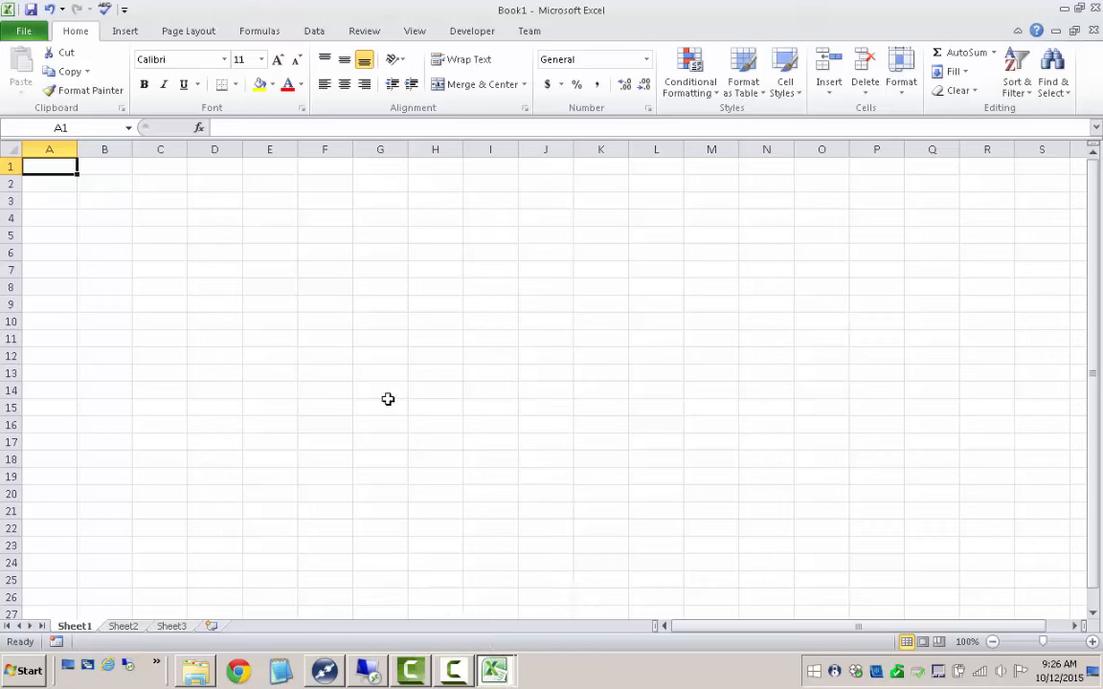
click(1094, 34)
click(275, 250)
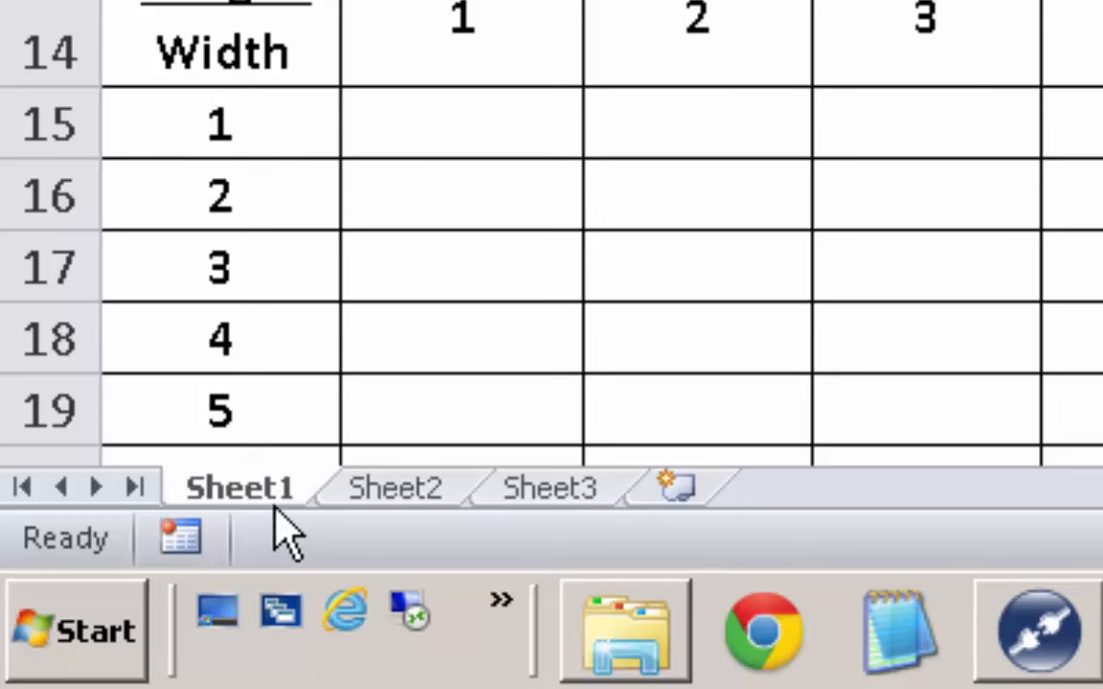
View Sheet2 and Sheet3 of the homework workbook and return to Sheet1.
click(393, 494)
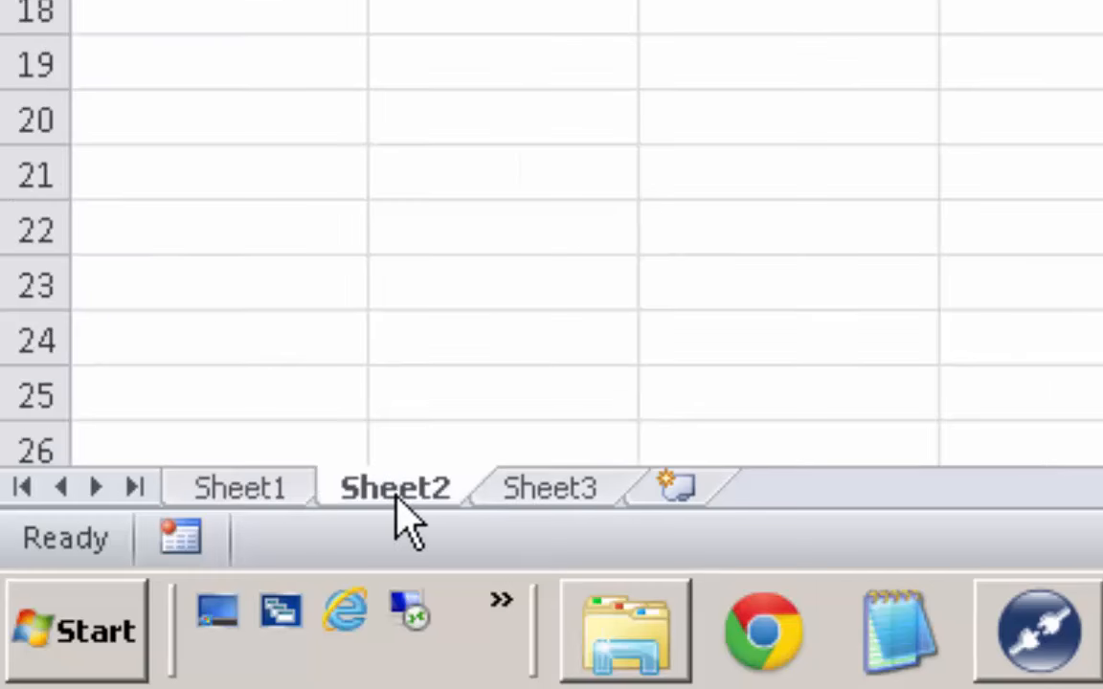
click(566, 496)
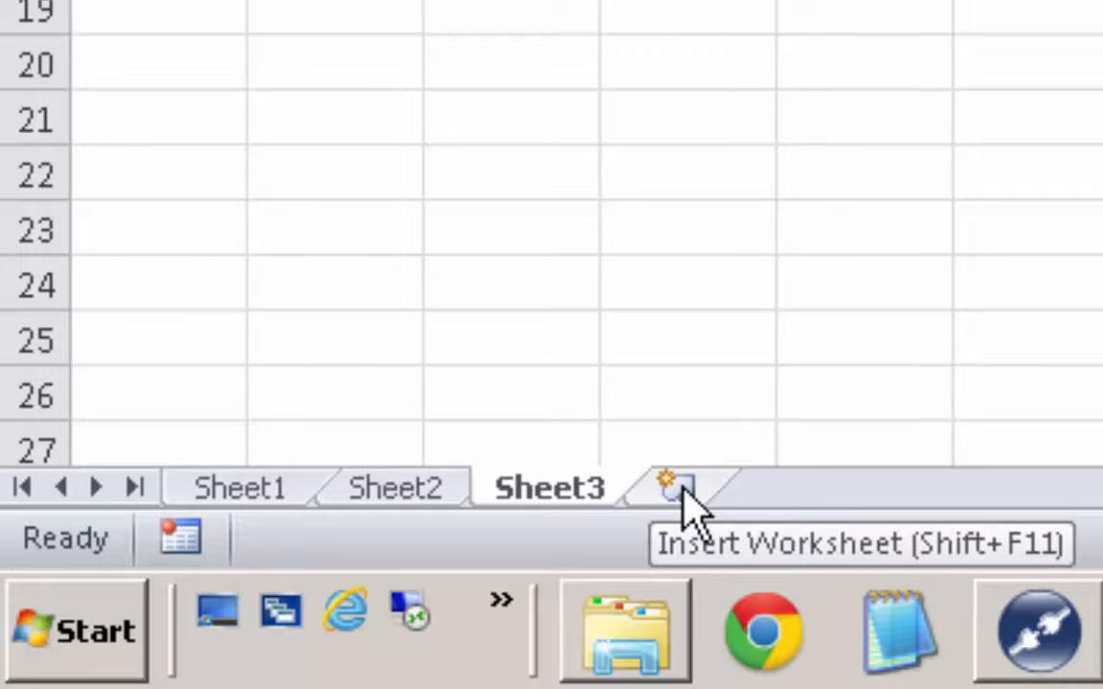
click(392, 493)
click(247, 493)
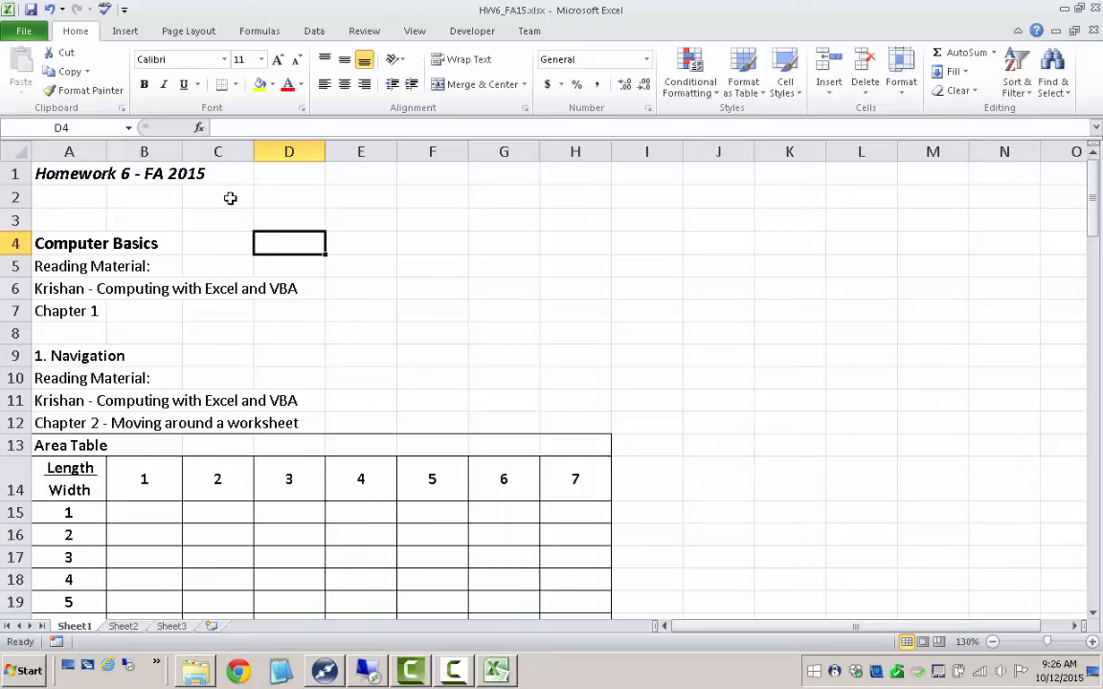
Enter the text "contain text" in cell C2 and the number 1 in cell C3.
click(227, 198)
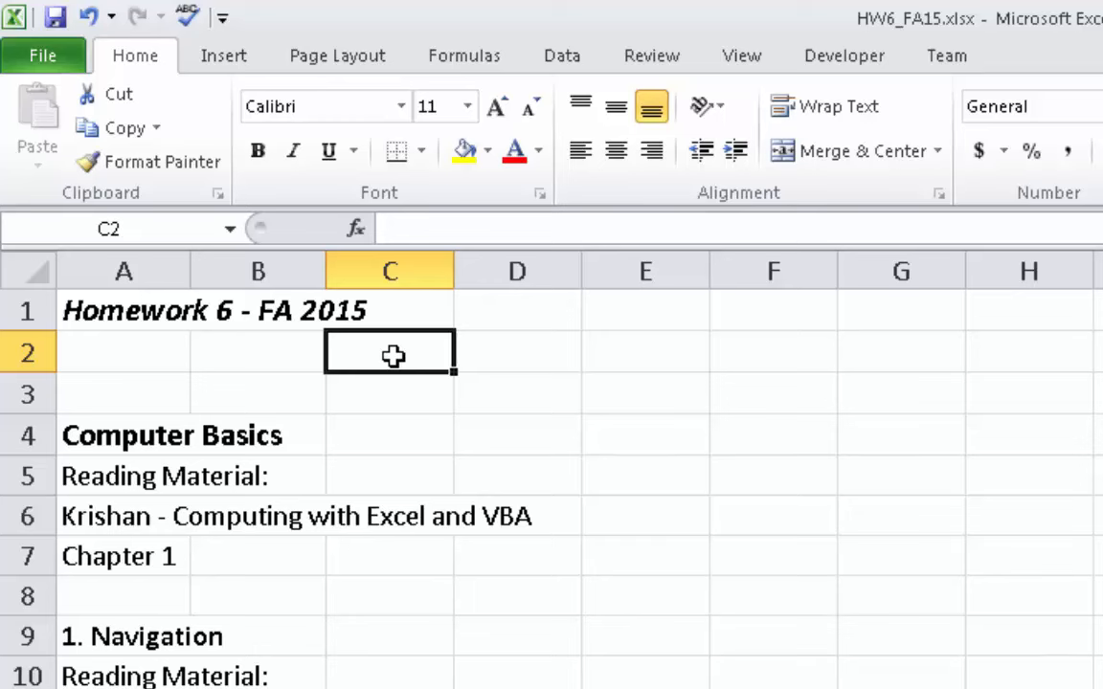
text(contain text)
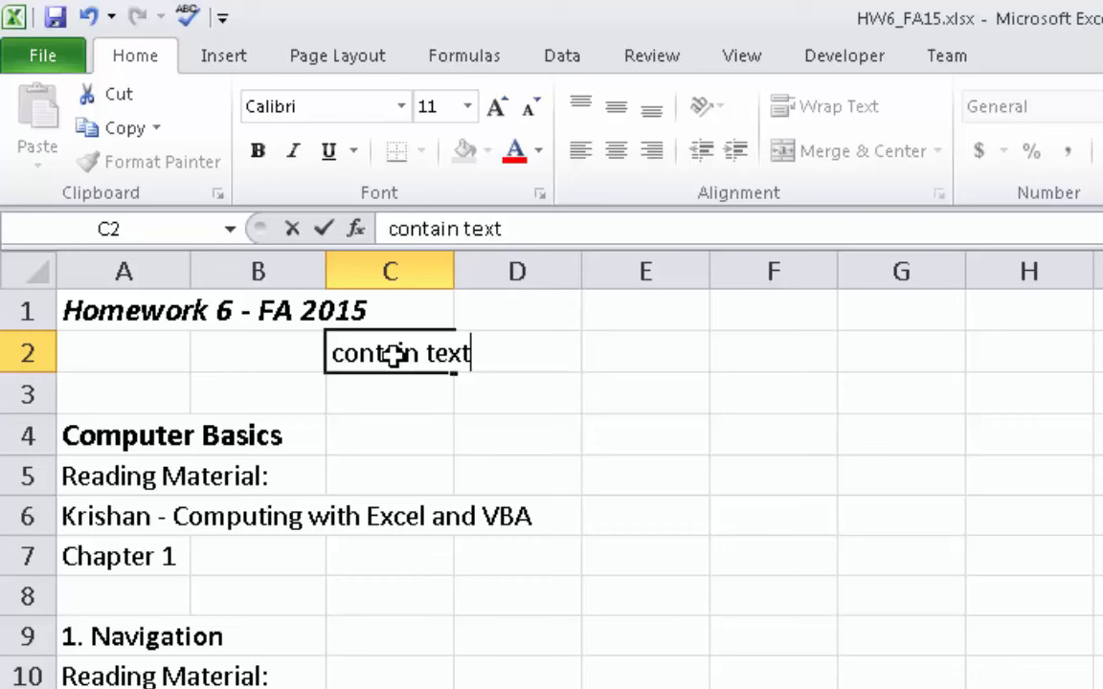
key(Return)
text(1)
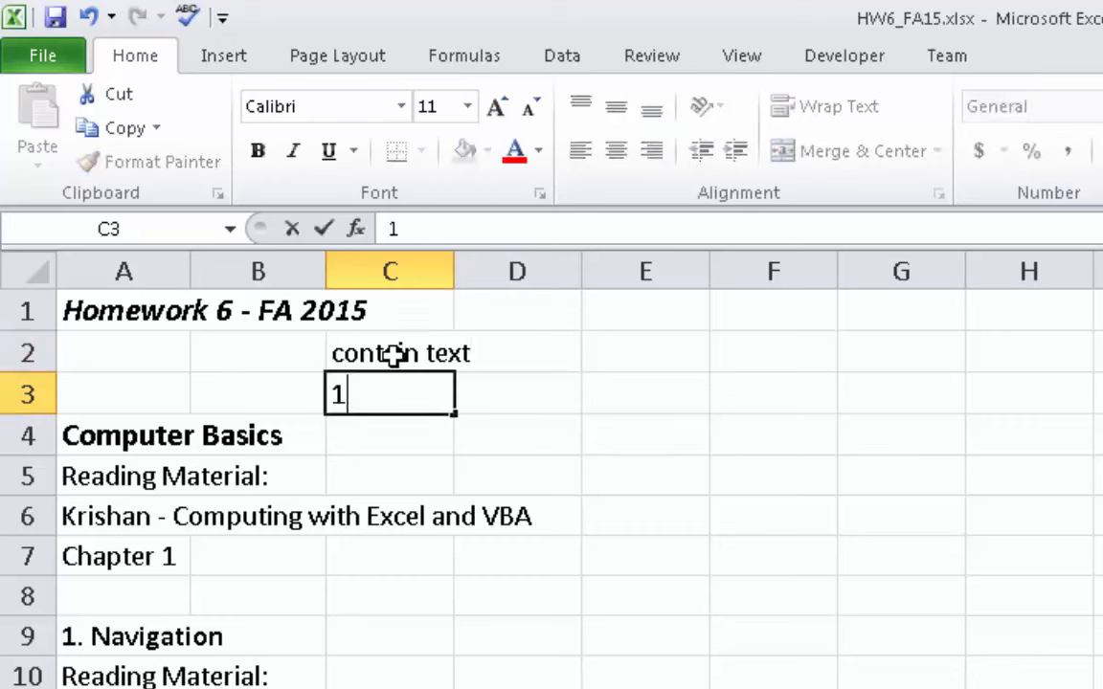
key(Return)
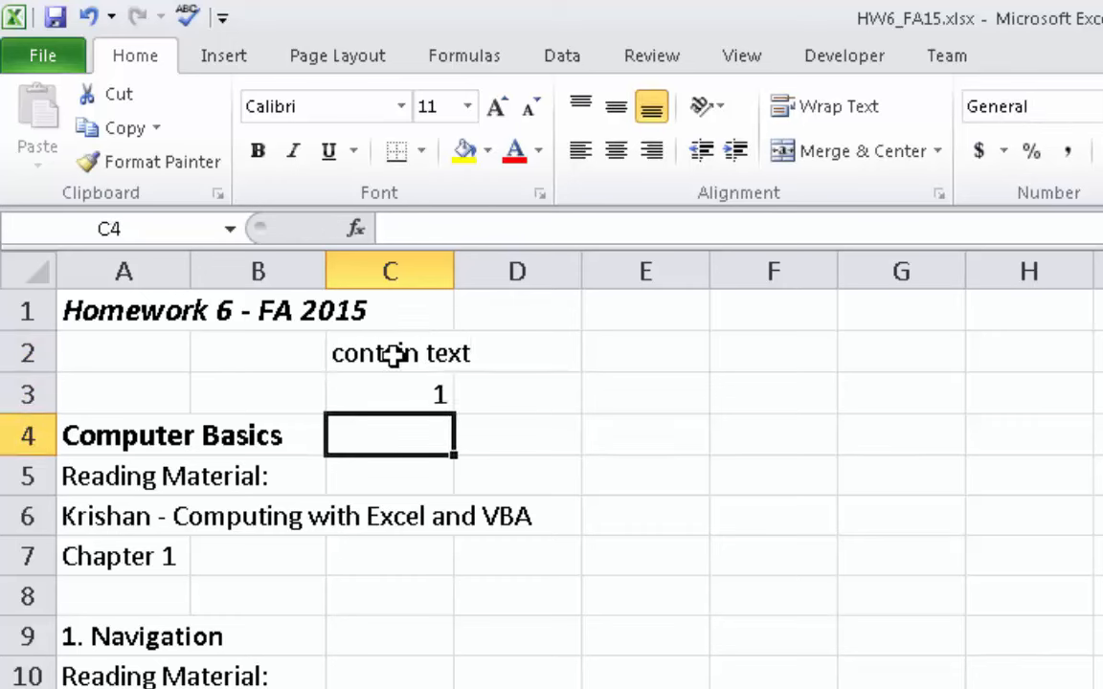
Enter the formula =1+3 in cell C4, select C2:C4, and select C4 to show its formula.
text(=)
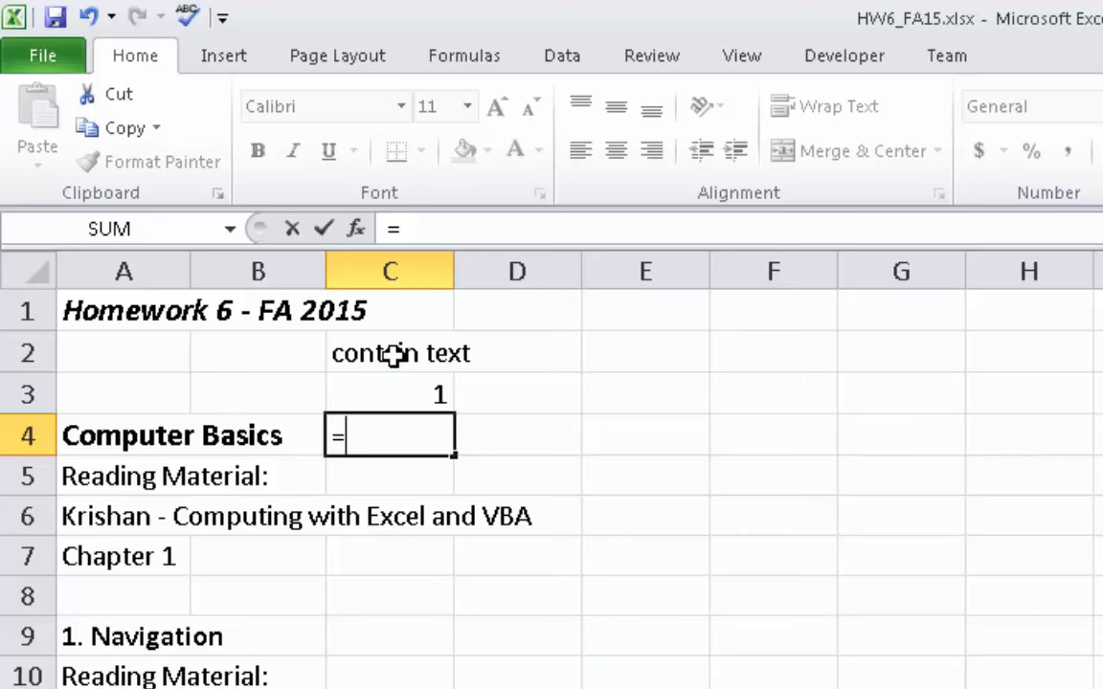
text(1+3)
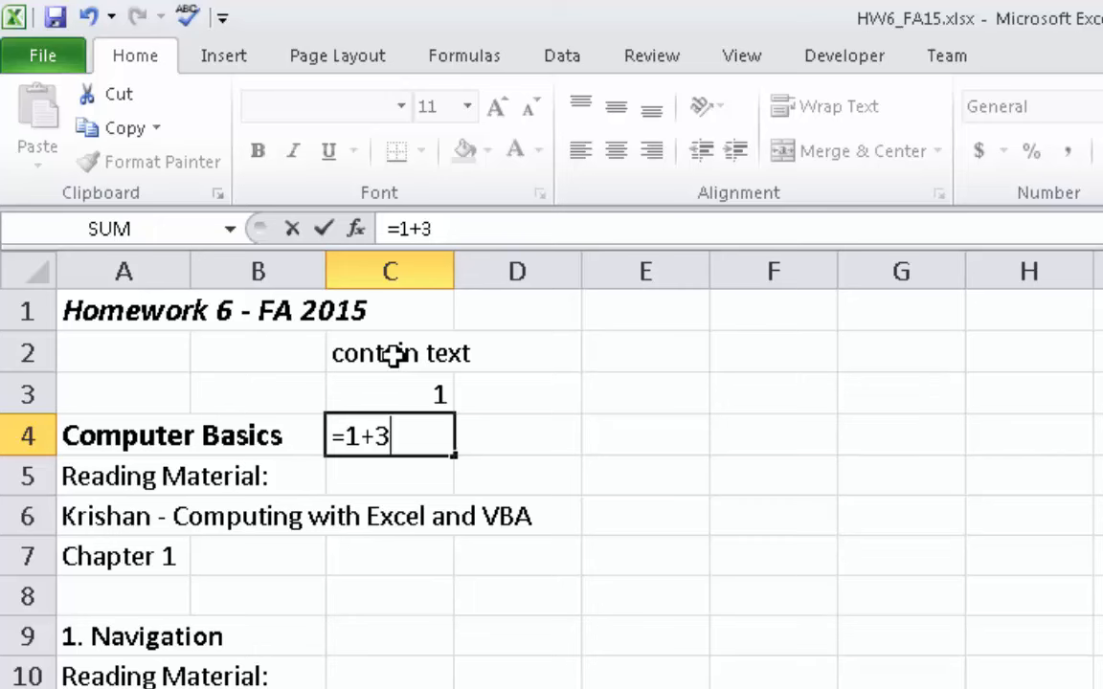
key(Return)
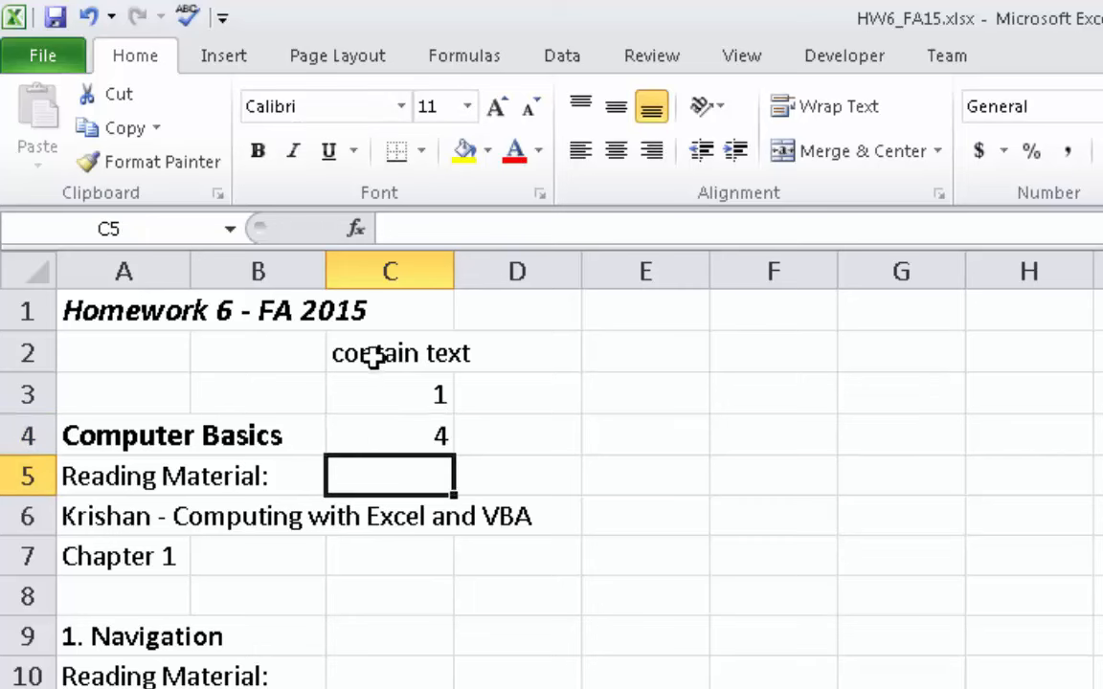
drag(369, 352, 380, 423)
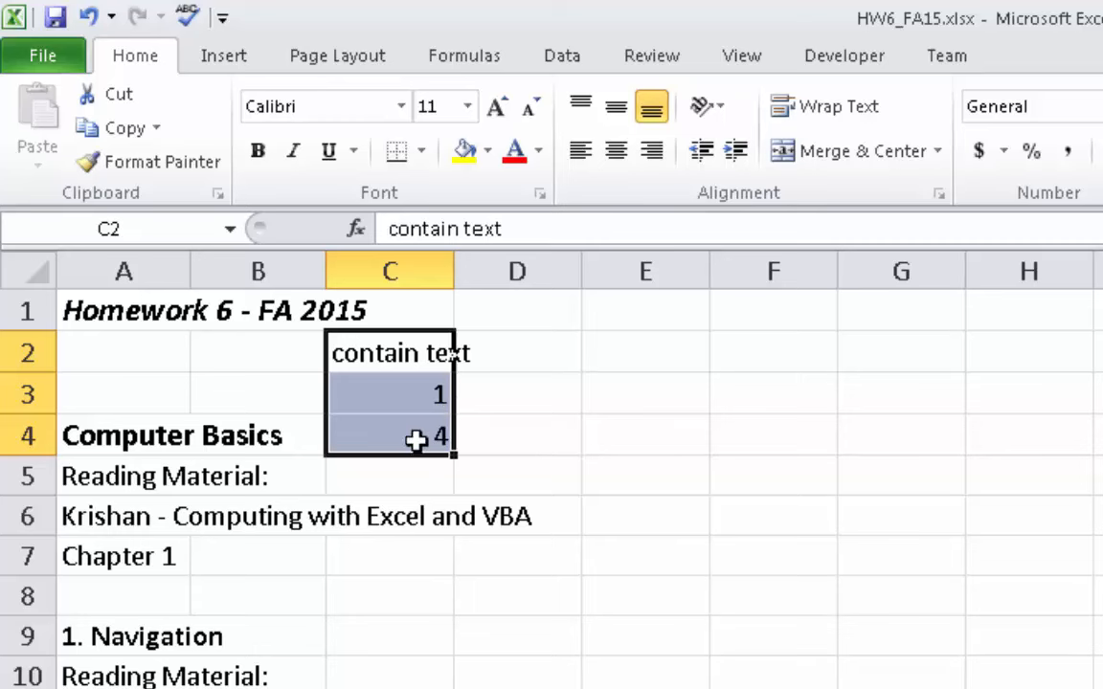
click(416, 436)
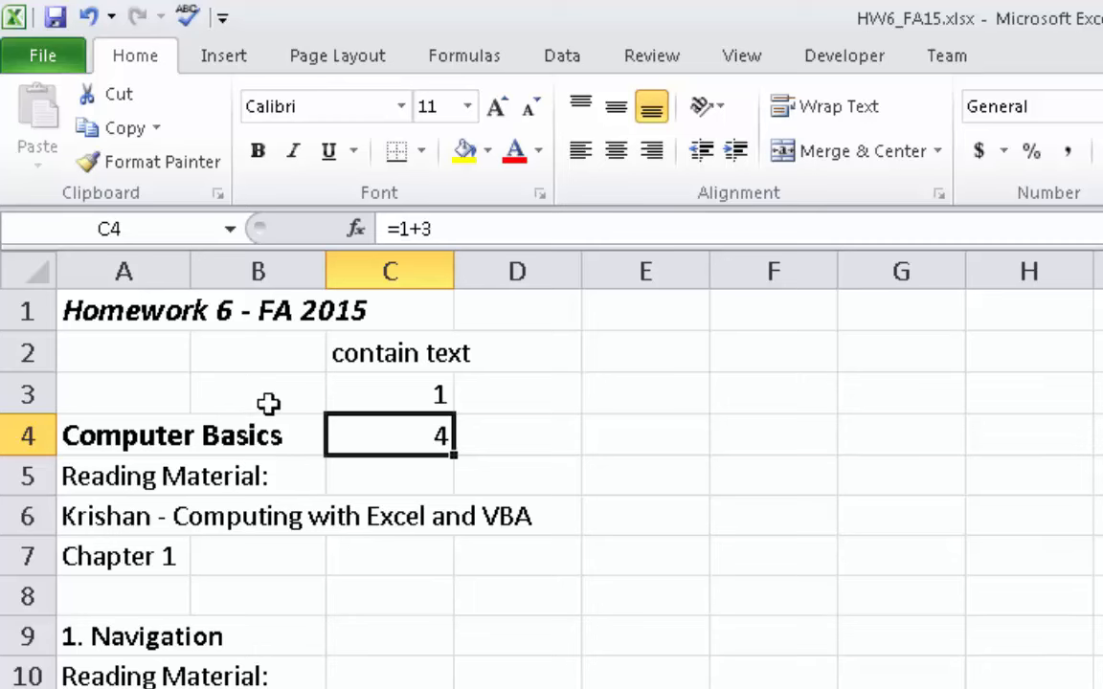
Move the active cell around the sheet one cell at a time, from E3 through G5 to E6.
click(620, 393)
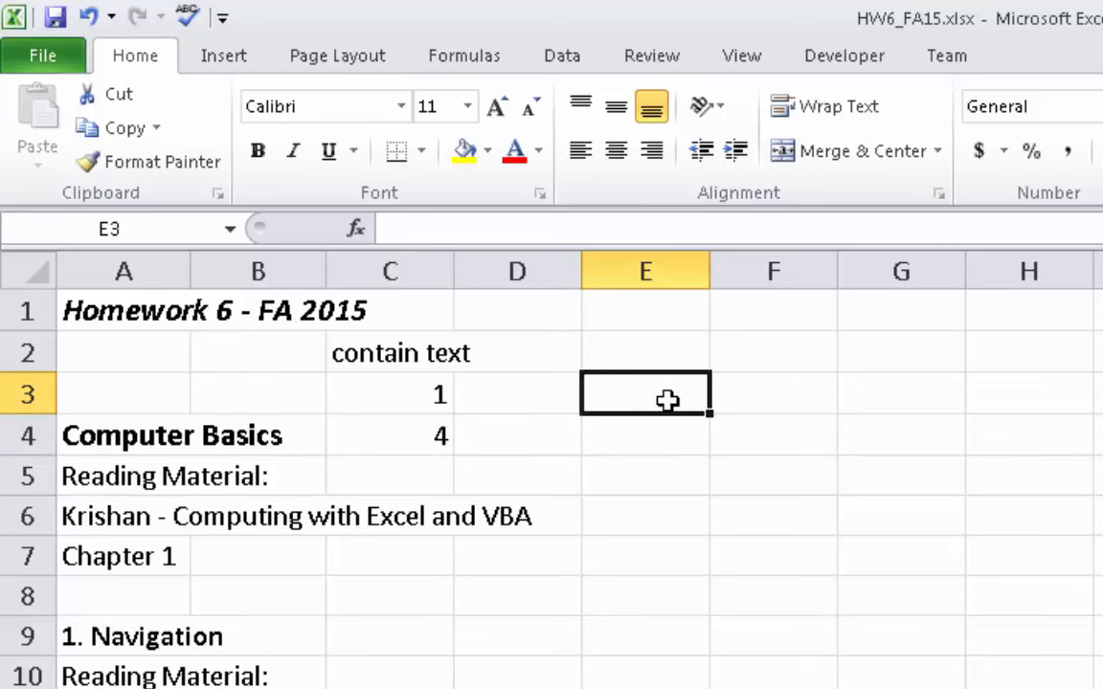
key(Down)
key(Down)
key(Right)
key(Right)
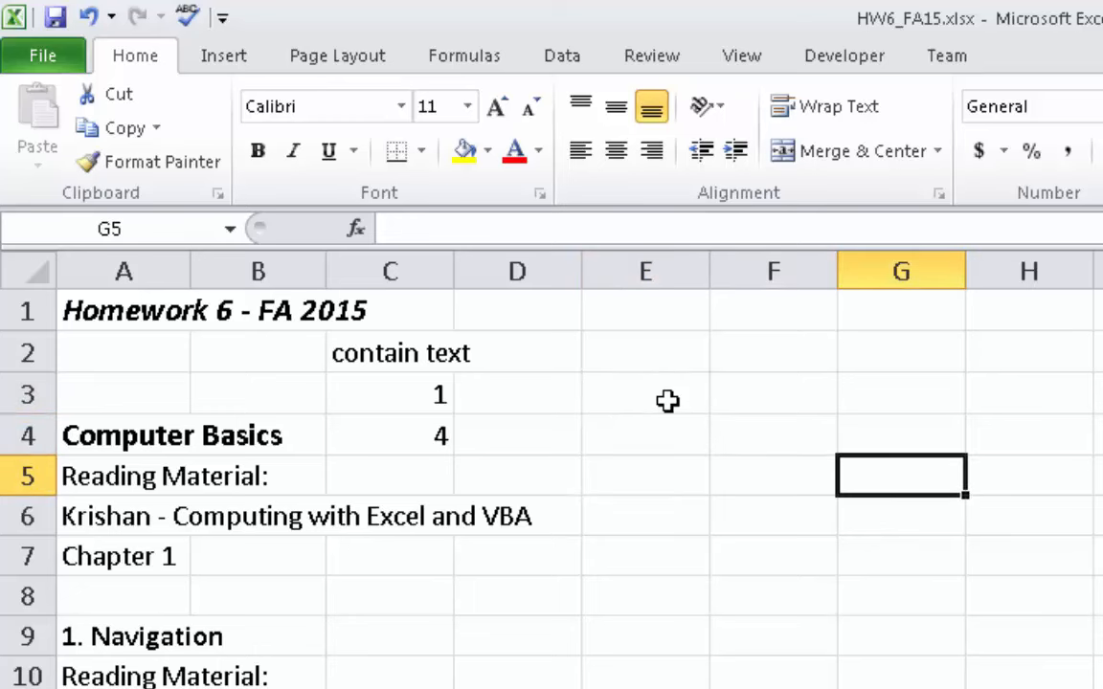
key(Up)
key(Up)
key(Left)
key(Left)
key(Left)
key(Down)
key(Down)
key(Down)
key(Right)
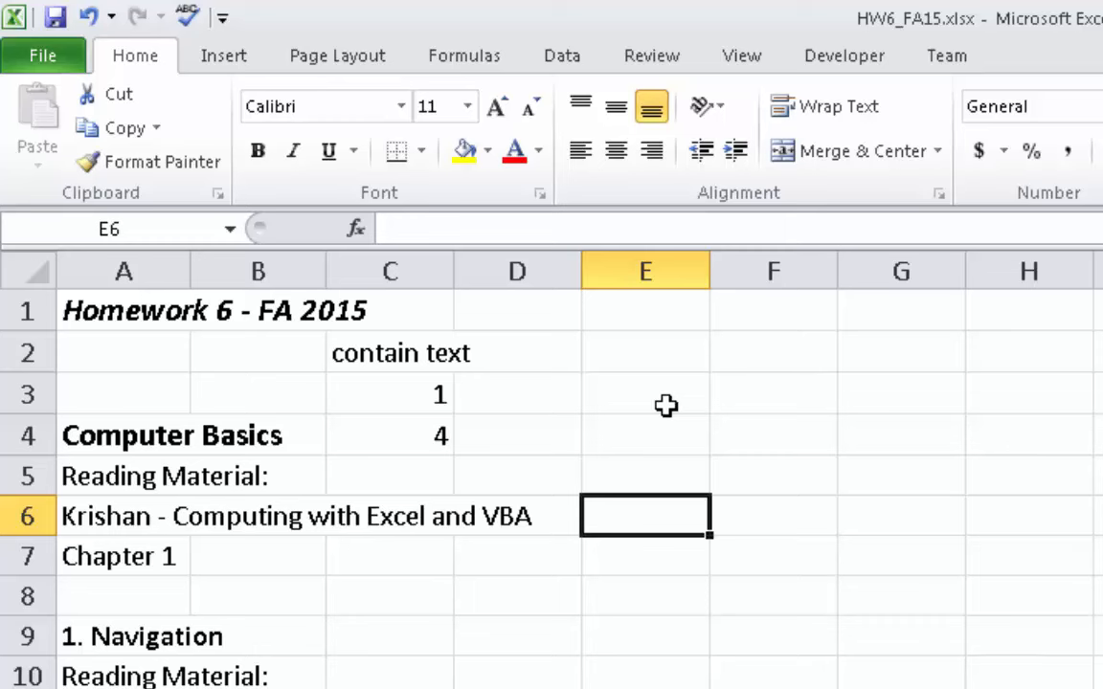
Enter the text "start typnig" in cell E3.
click(664, 400)
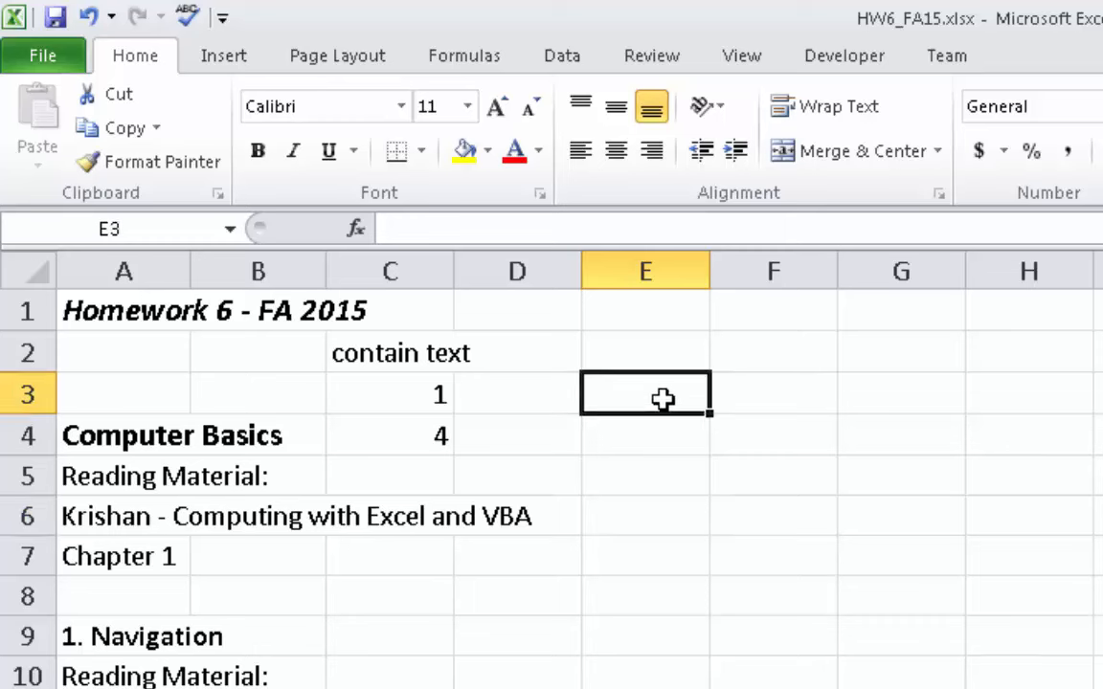
text(start)
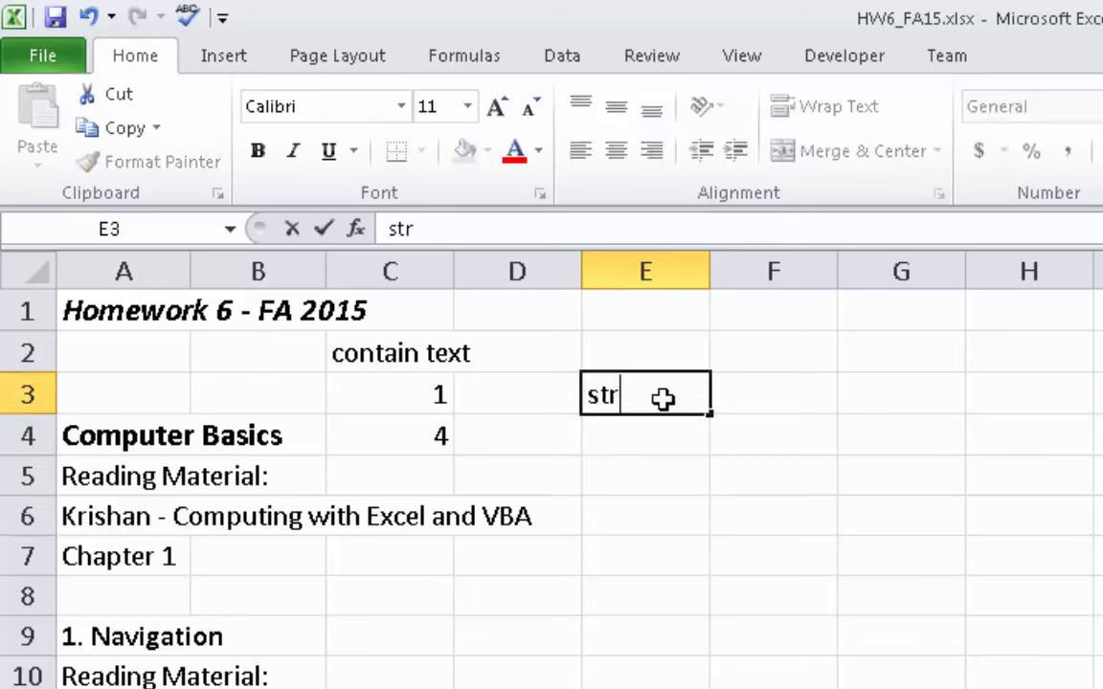
text( thyping)
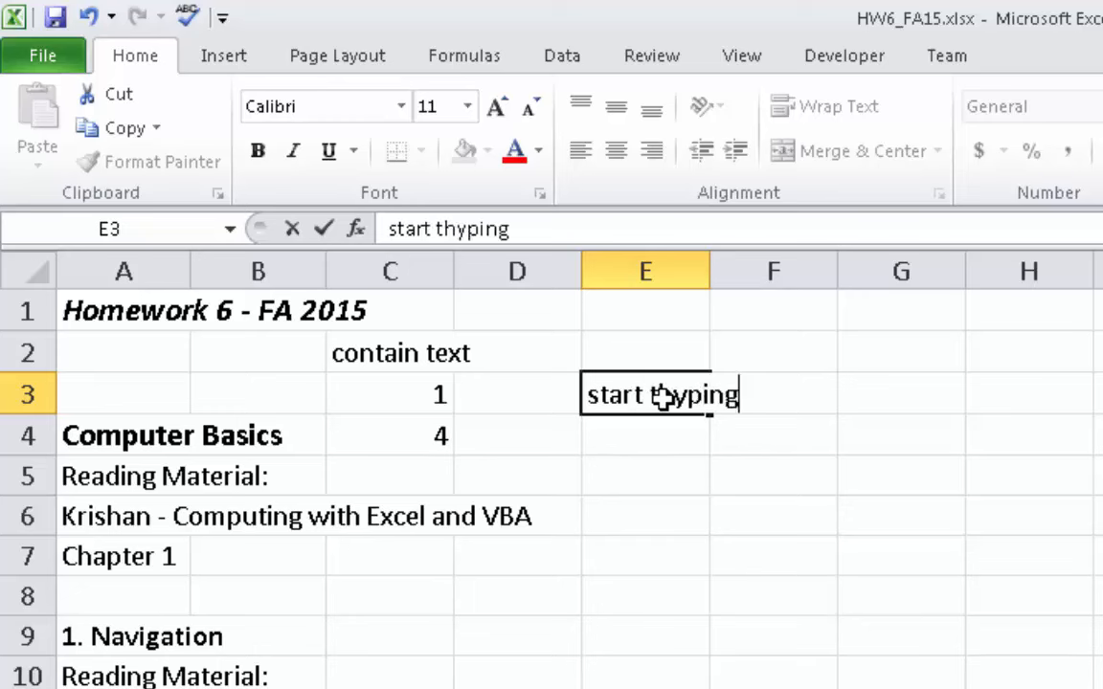
key(BackSpace)
key(BackSpace)
key(BackSpace)
key(BackSpace)
key(BackSpace)
key(BackSpace)
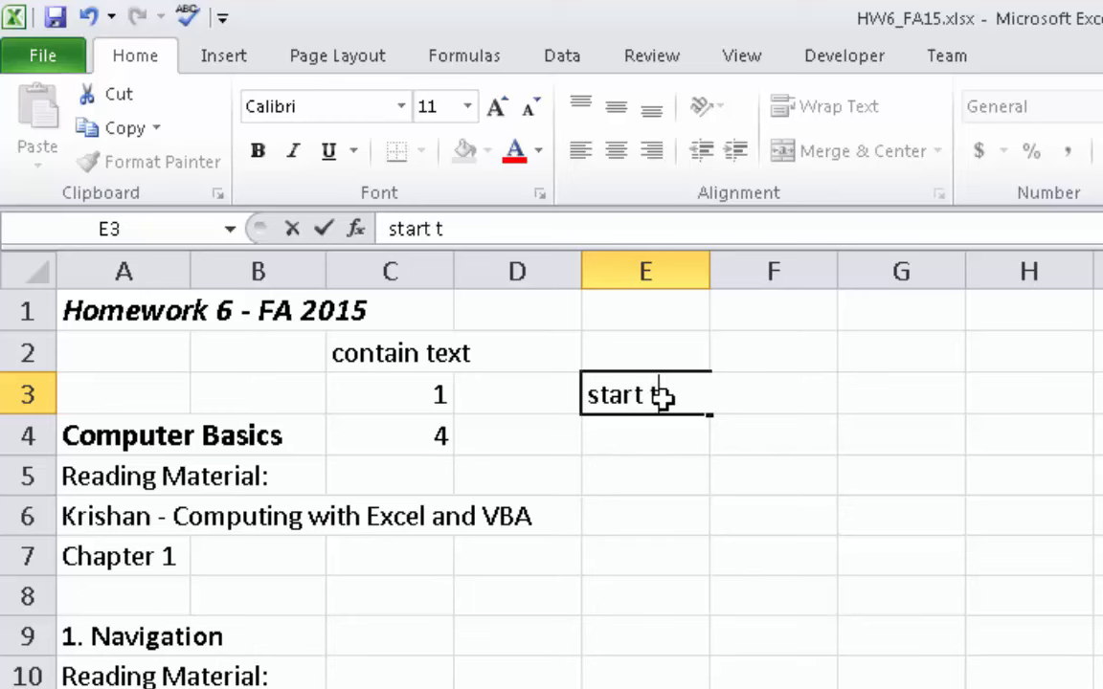
text(ypnig)
key(Return)
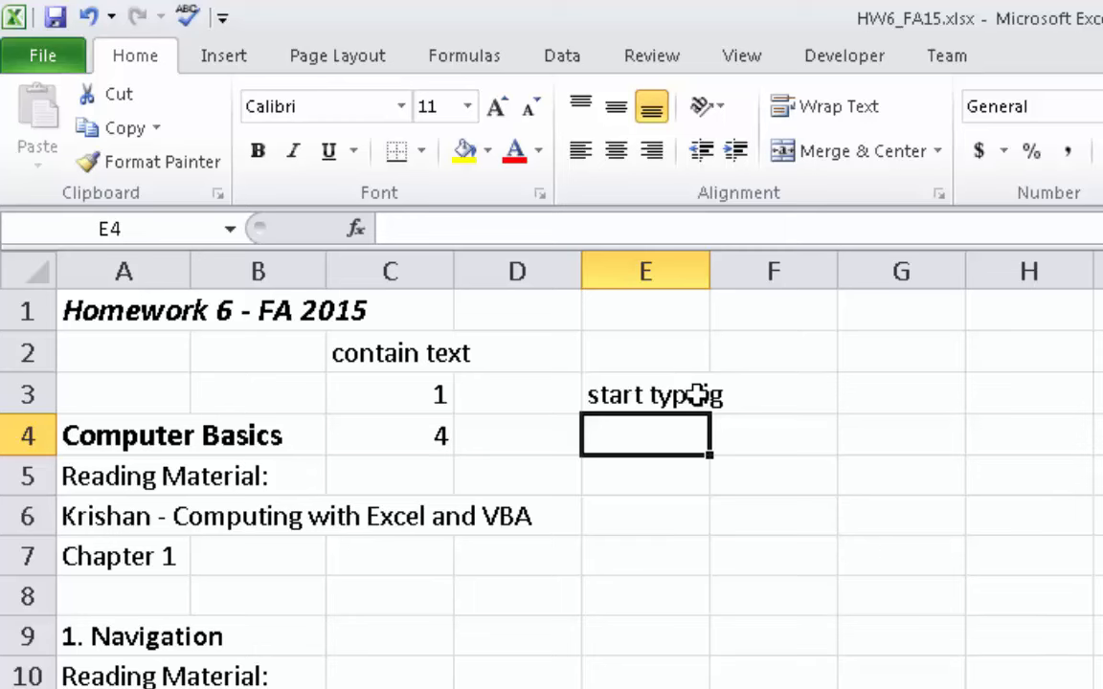
Clear the contents of cell E3.
click(690, 391)
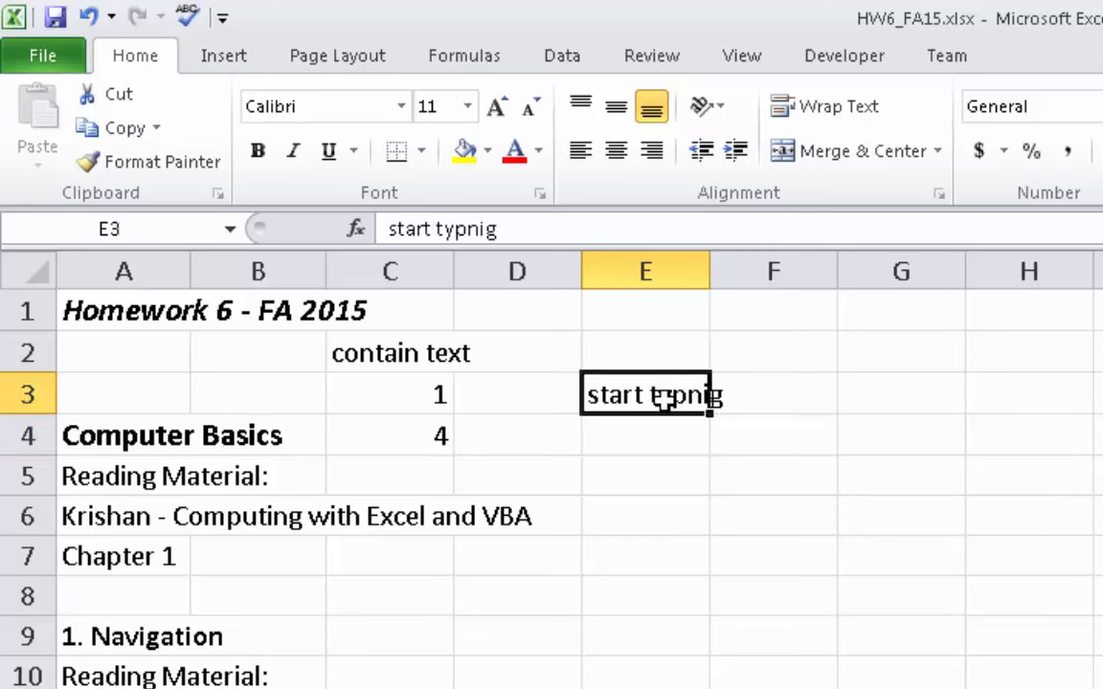
key(Delete)
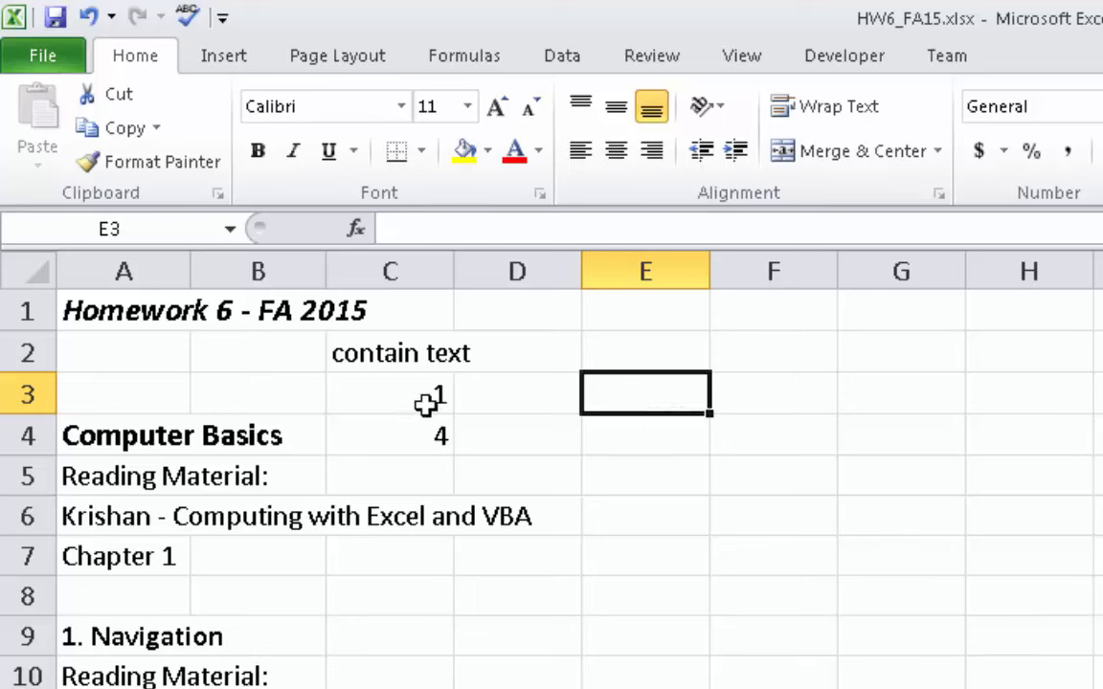
Append "modify this cell" to the existing text in cell C2.
click(386, 358)
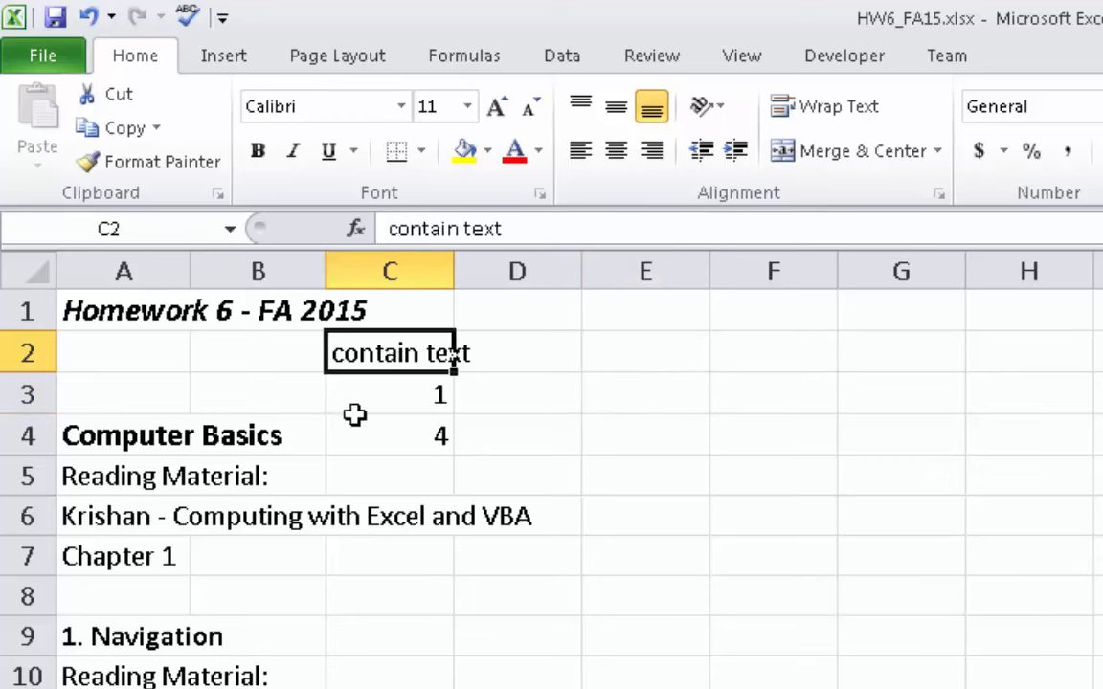
double_click(398, 354)
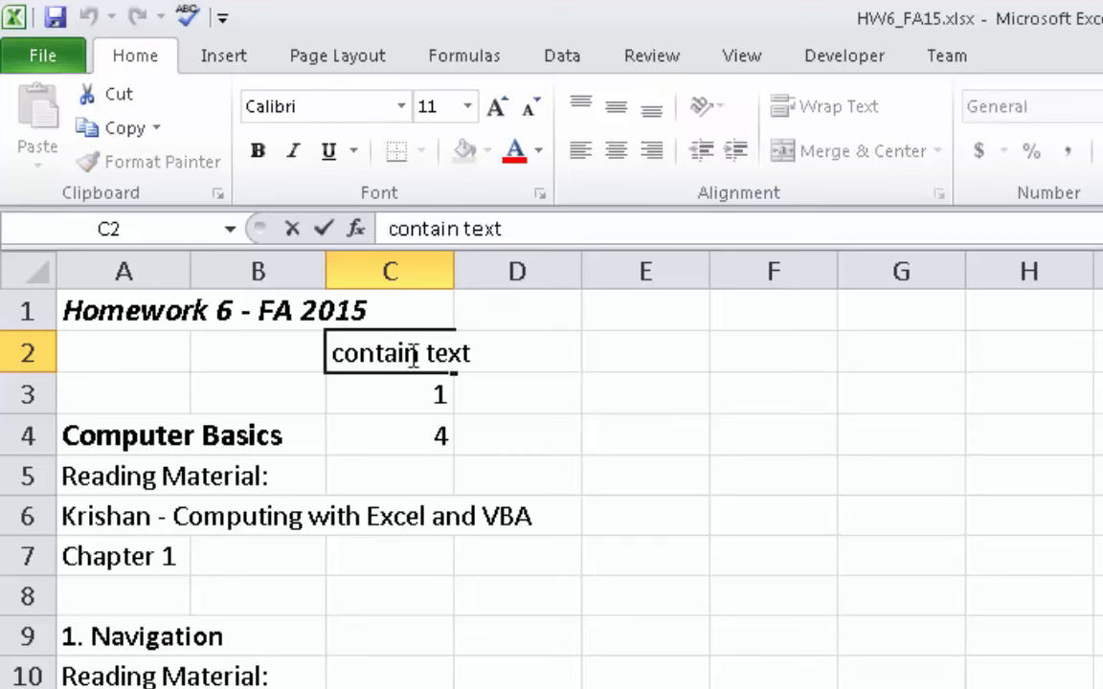
text(modify this cell)
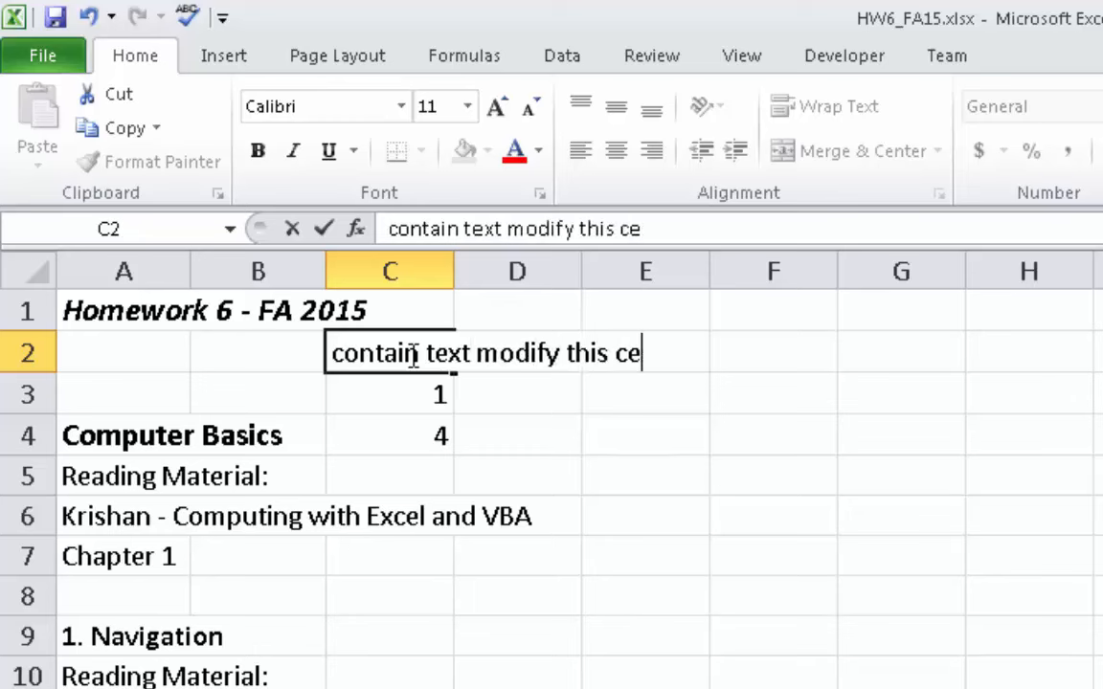
key(Return)
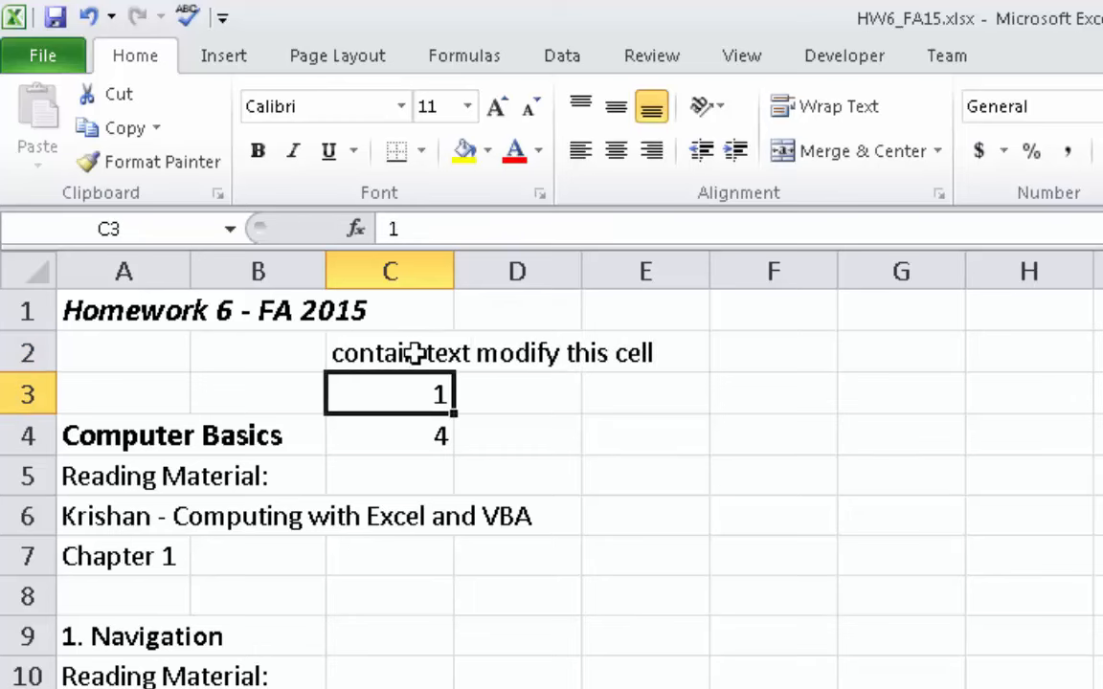
Open cell C2 for editing and leave it without altering its text.
click(413, 353)
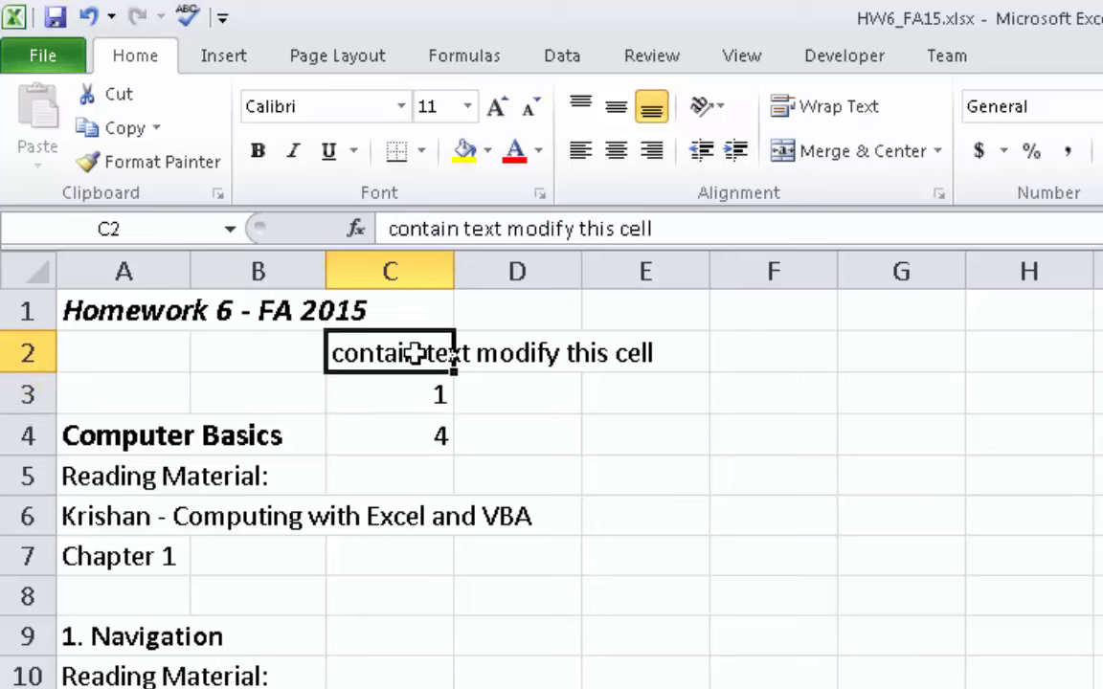
double_click(413, 353)
key(Return)
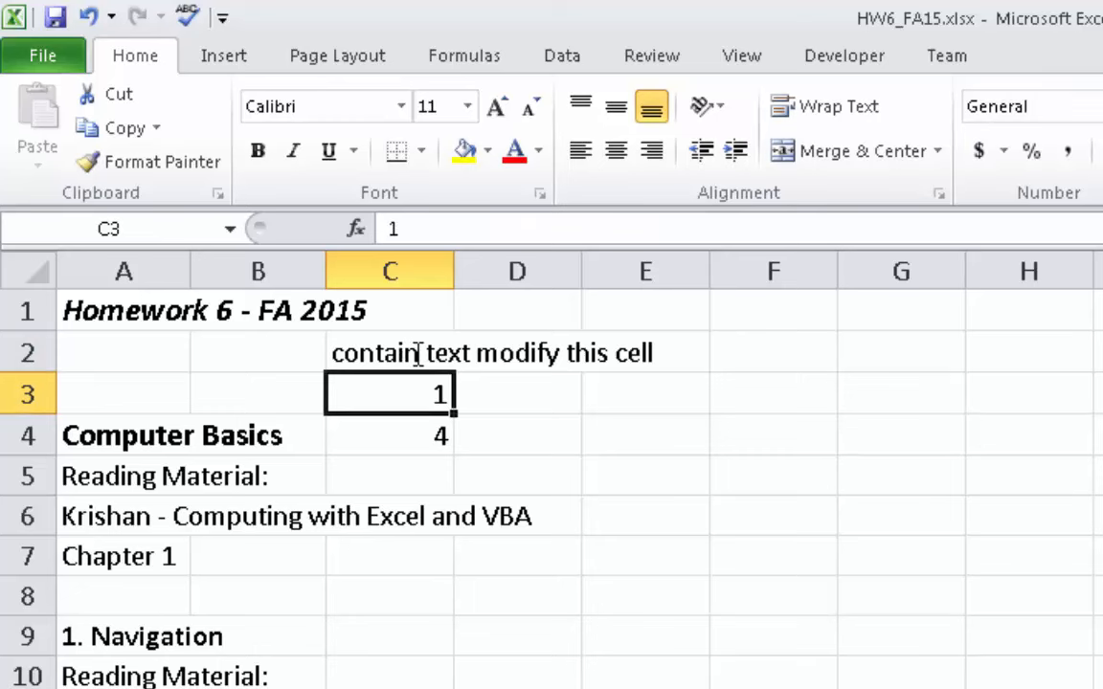
Open cell C3 for editing and leave it without altering its value.
double_click(392, 396)
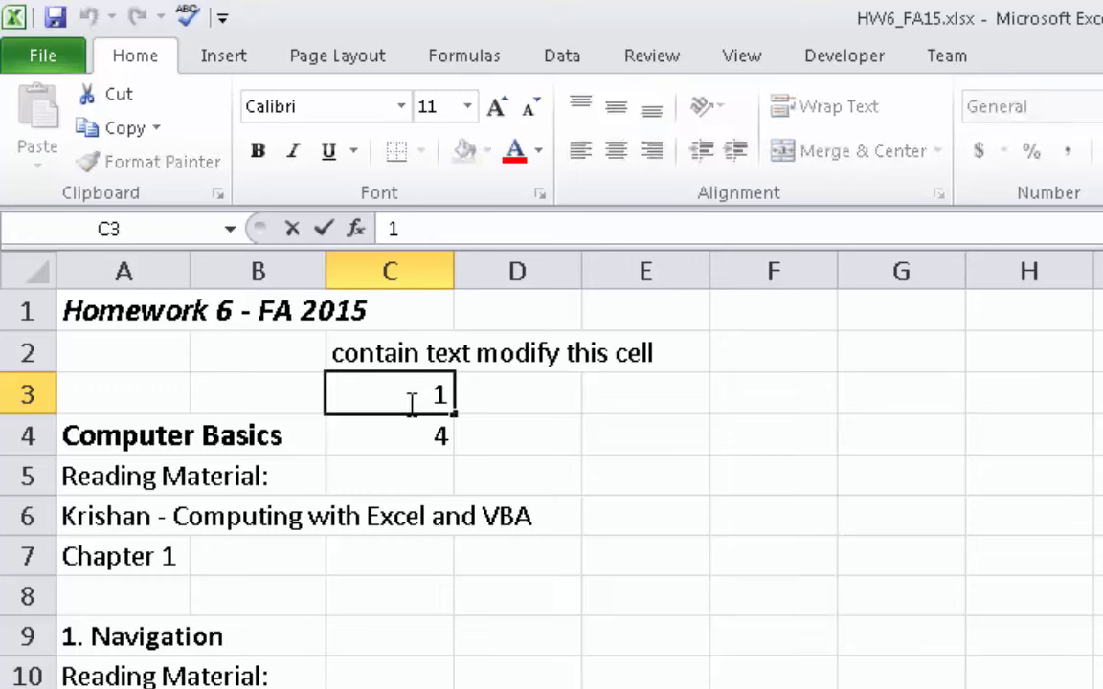
key(Escape)
Enter the values 1, 2, 3 and 4 across row 4 in cells F4 to I4.
click(738, 437)
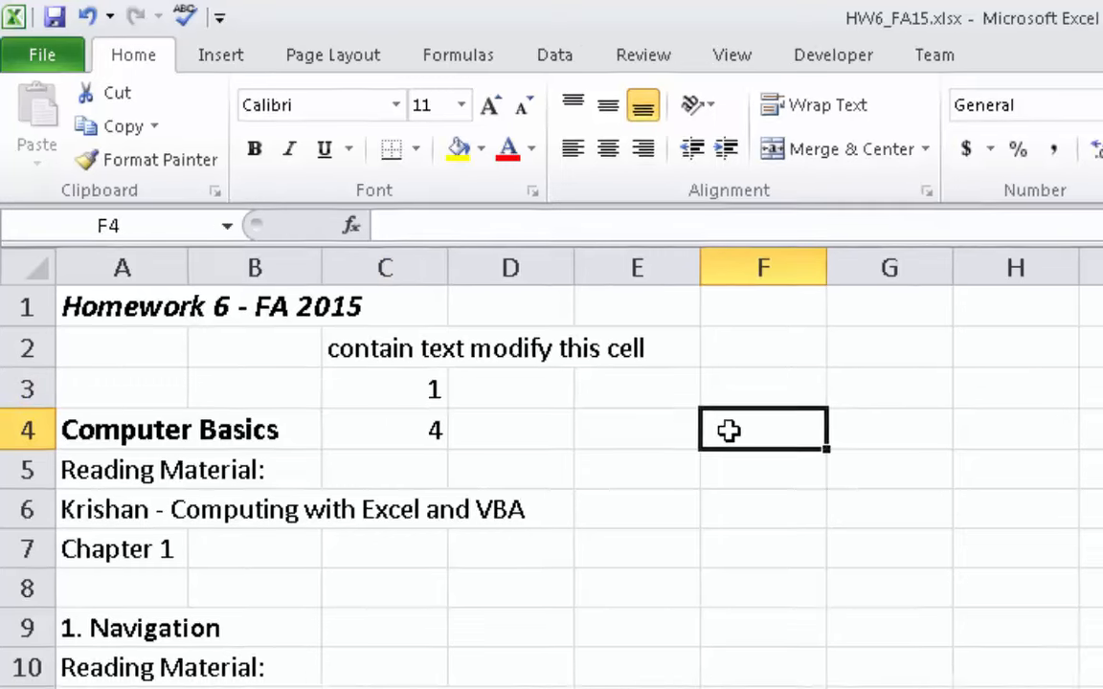
text(1)
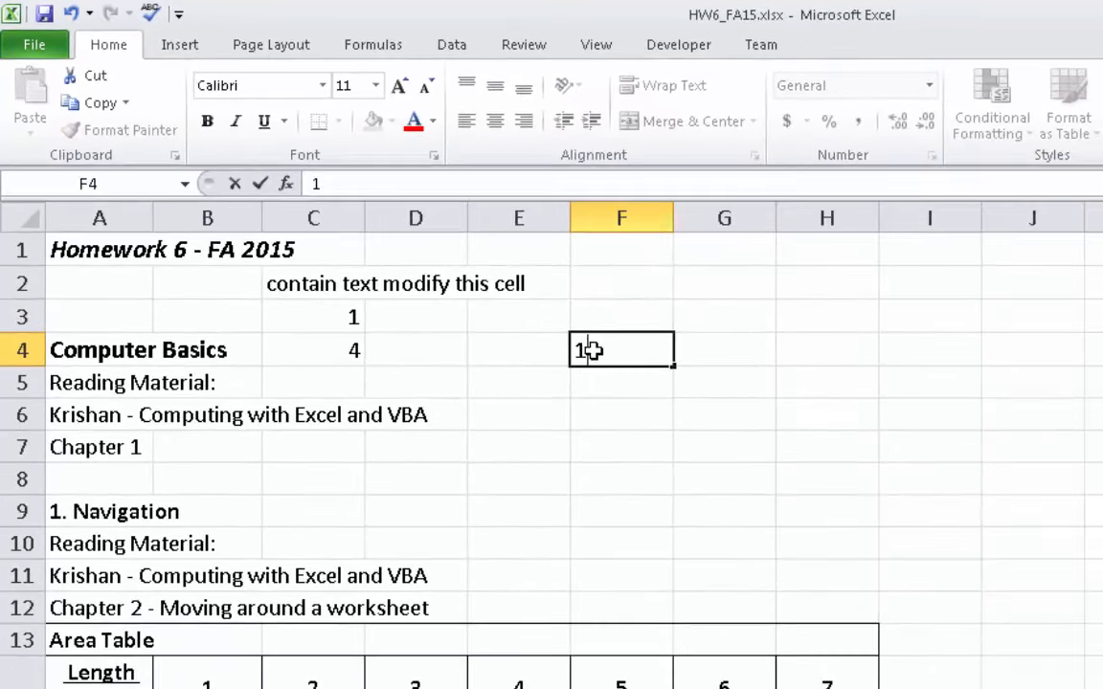
key(Tab)
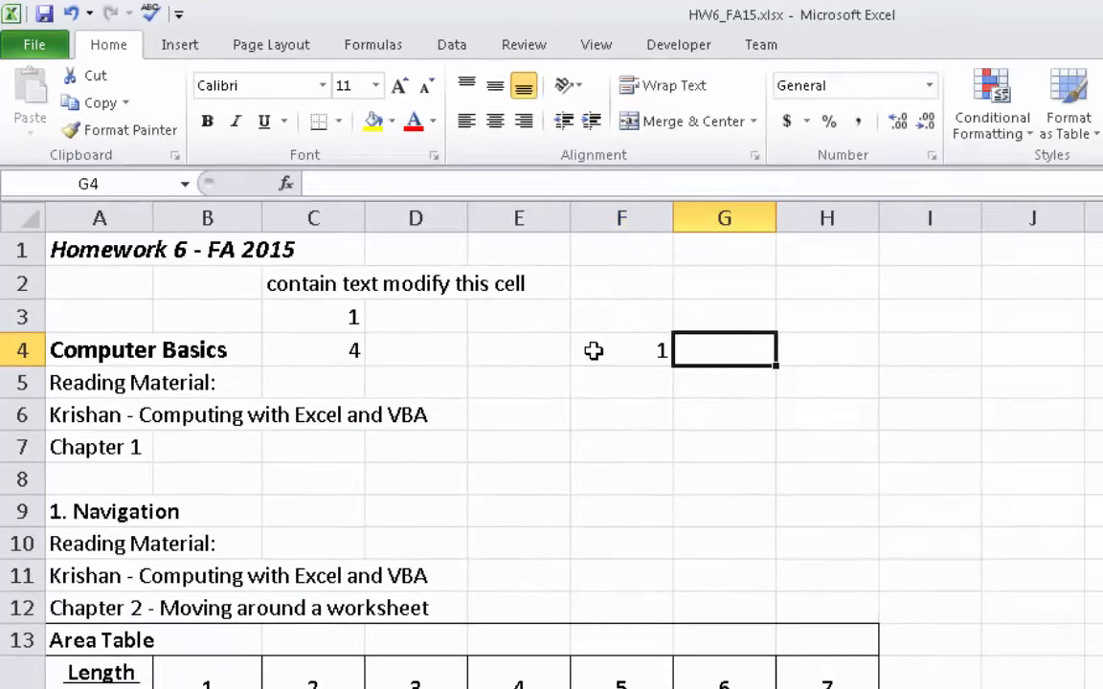
text(2)
key(Tab)
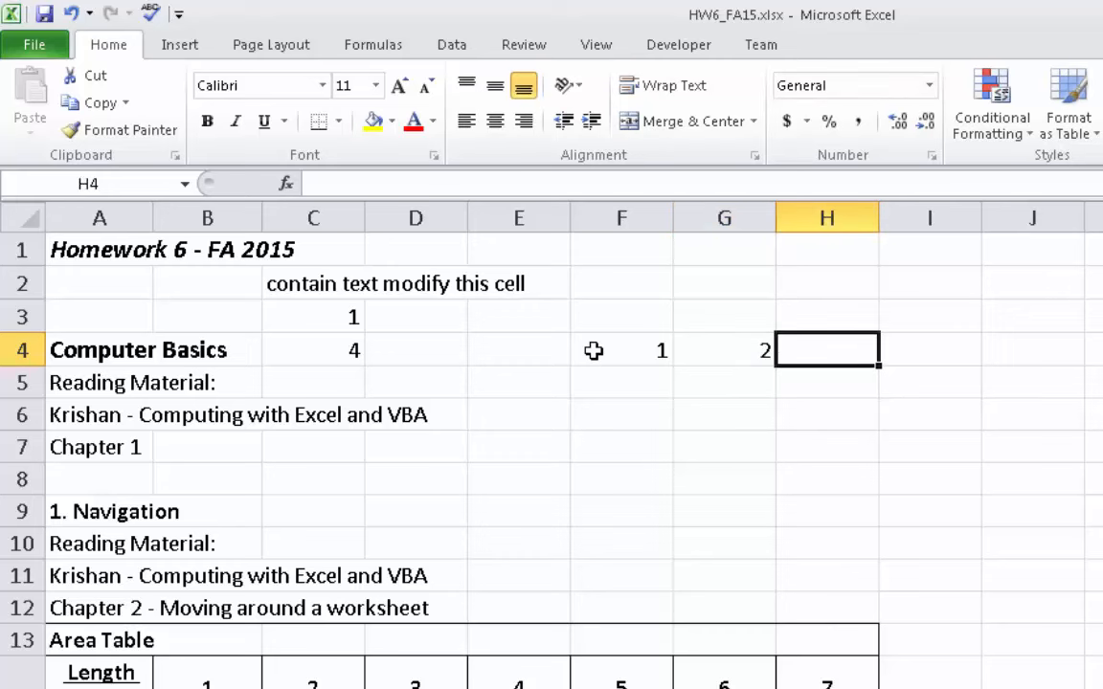
text(3)
key(Tab)
text(4)
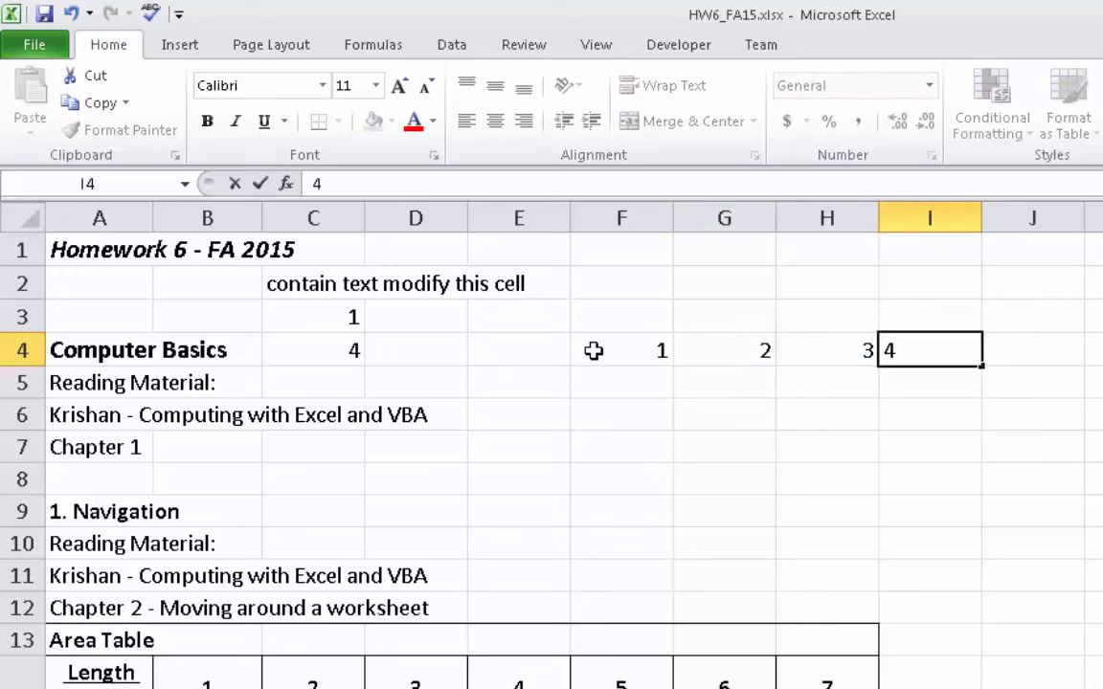
key(Return)
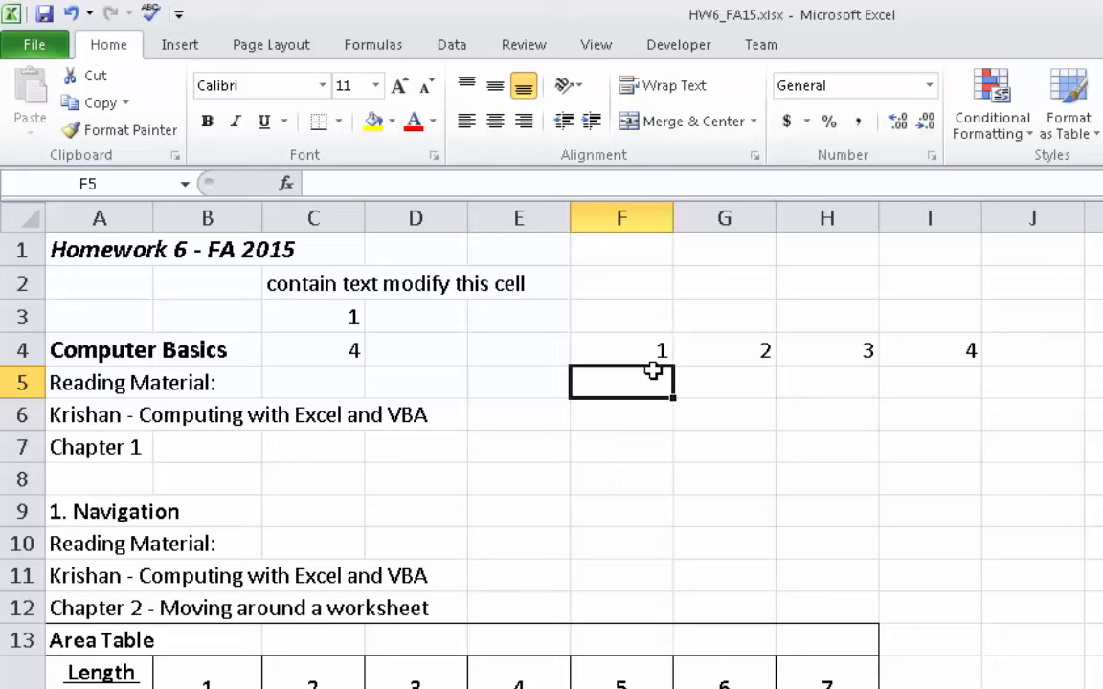
Enter 5 and 6 in cells F5 and G5, and return the selection to cell G4.
text(5)
key(Tab)
text(6)
key(Tab)
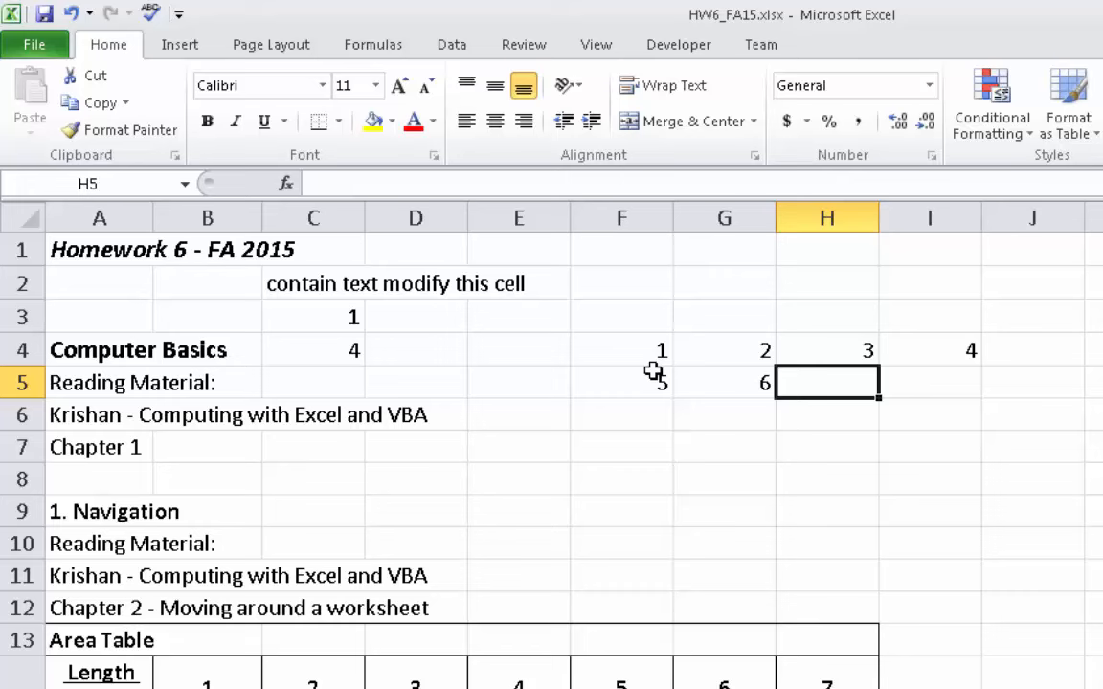
key(Up)
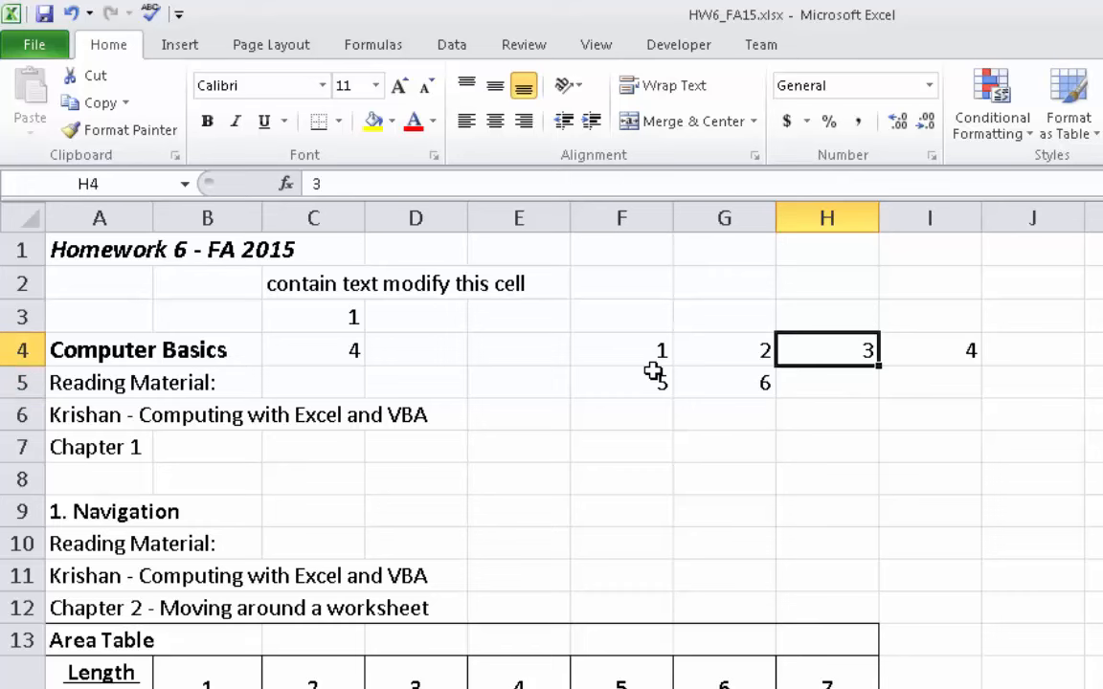
key(Left)
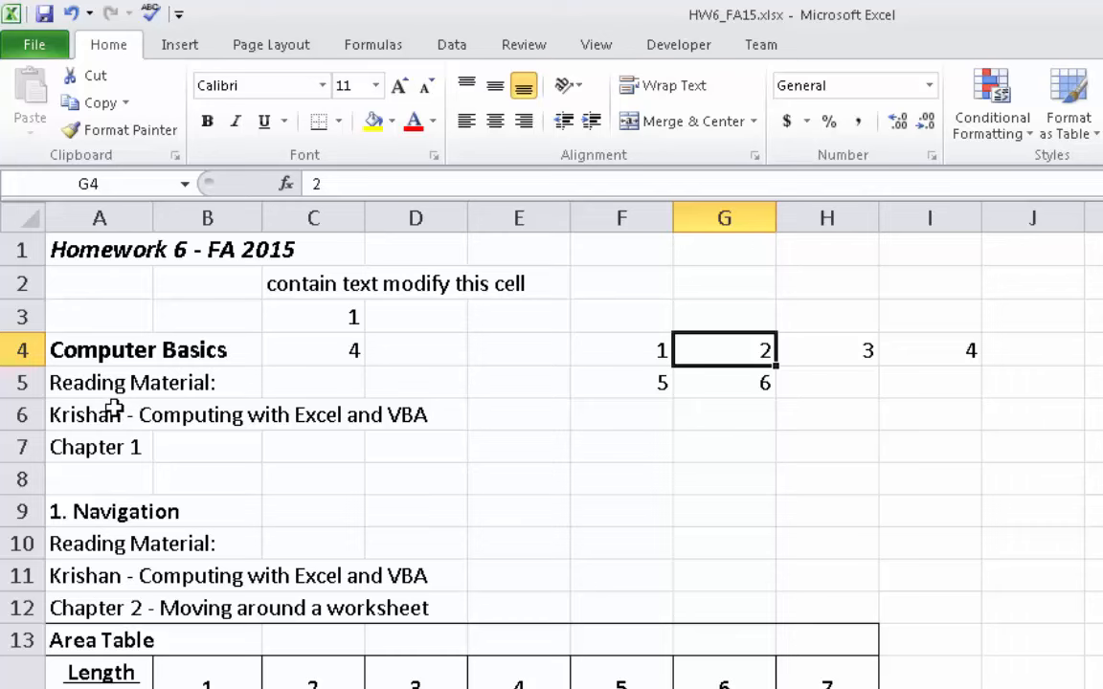
Go to B14 in the Area Table and move one cell at a time along the length headers and down the rows and back.
click(113, 469)
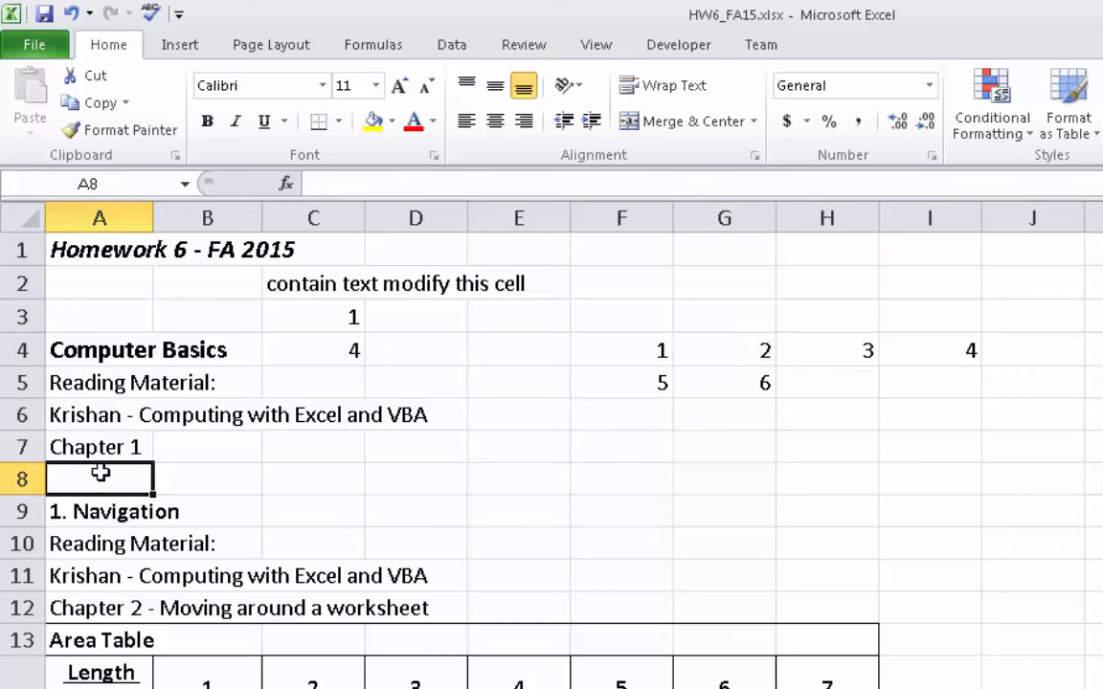
scroll(108, 466, down, 1)
scroll(108, 467, down, 2)
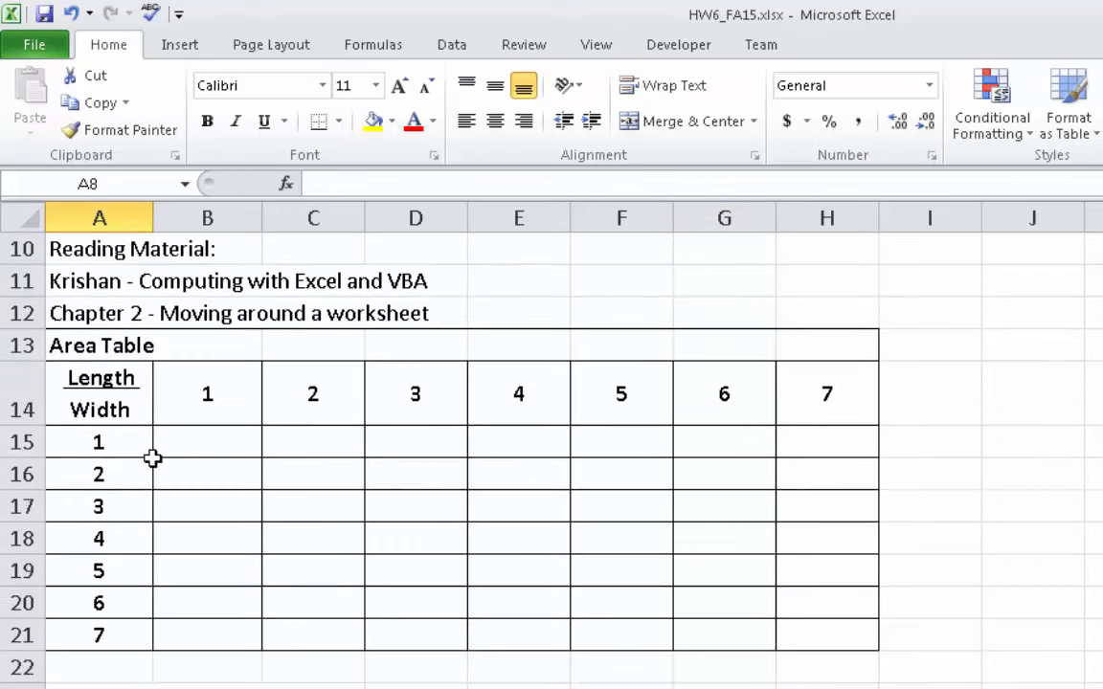
click(192, 396)
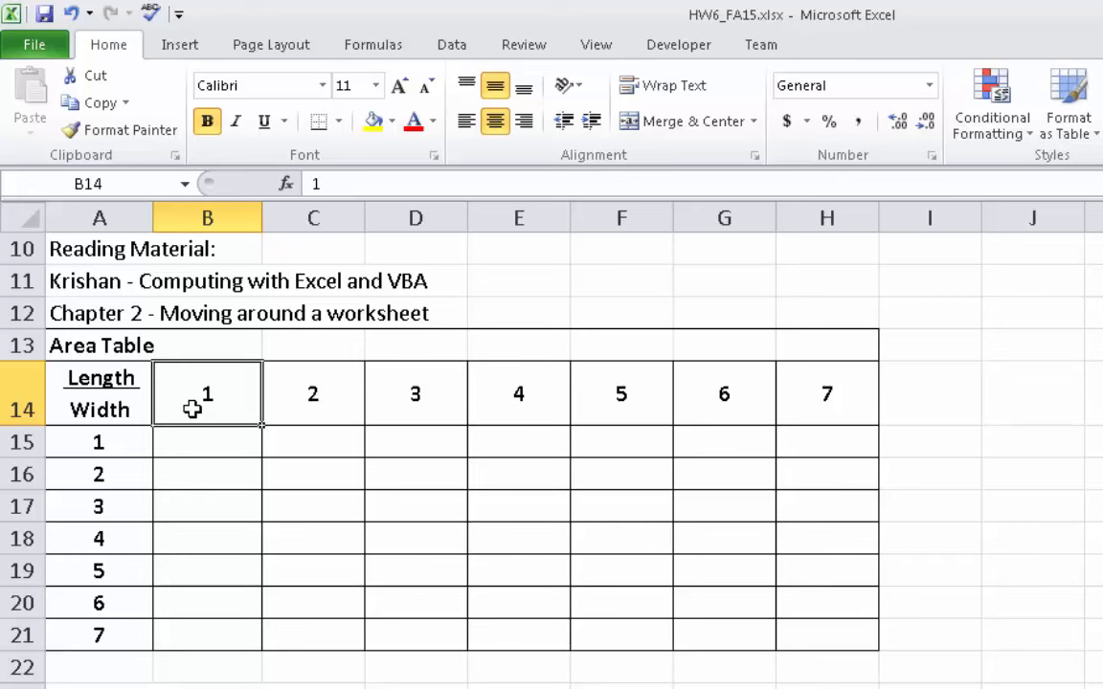
key(Right)
key(Right)
key(Right)
key(Left)
key(Left)
key(Left)
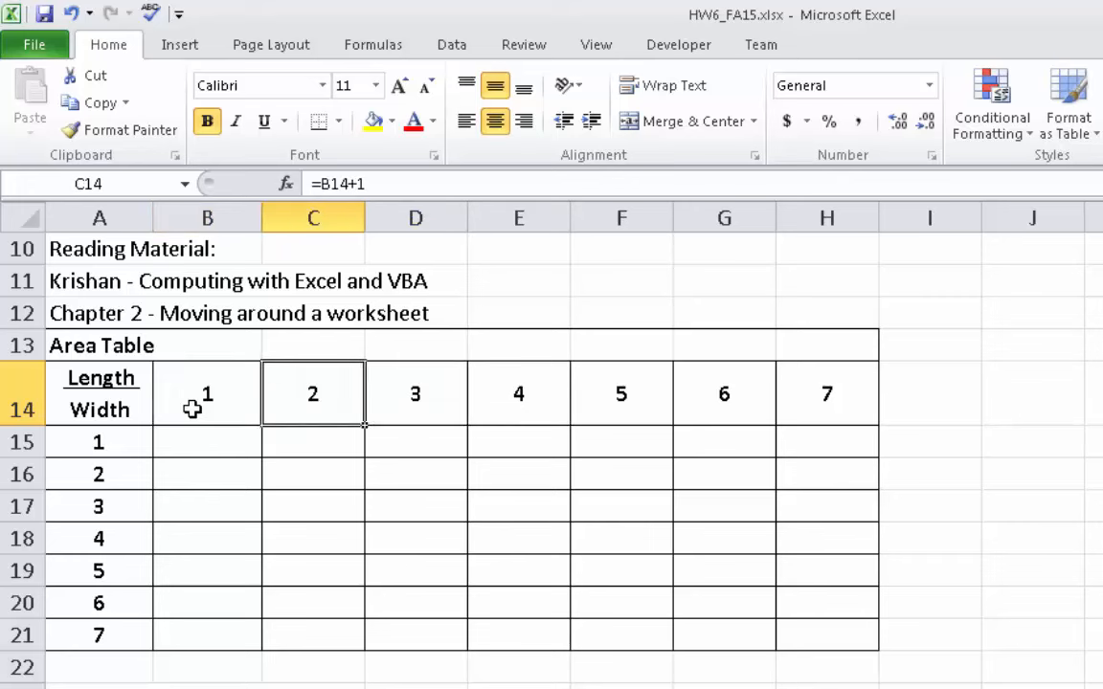
key(Down)
key(Down)
key(Up)
key(Up)
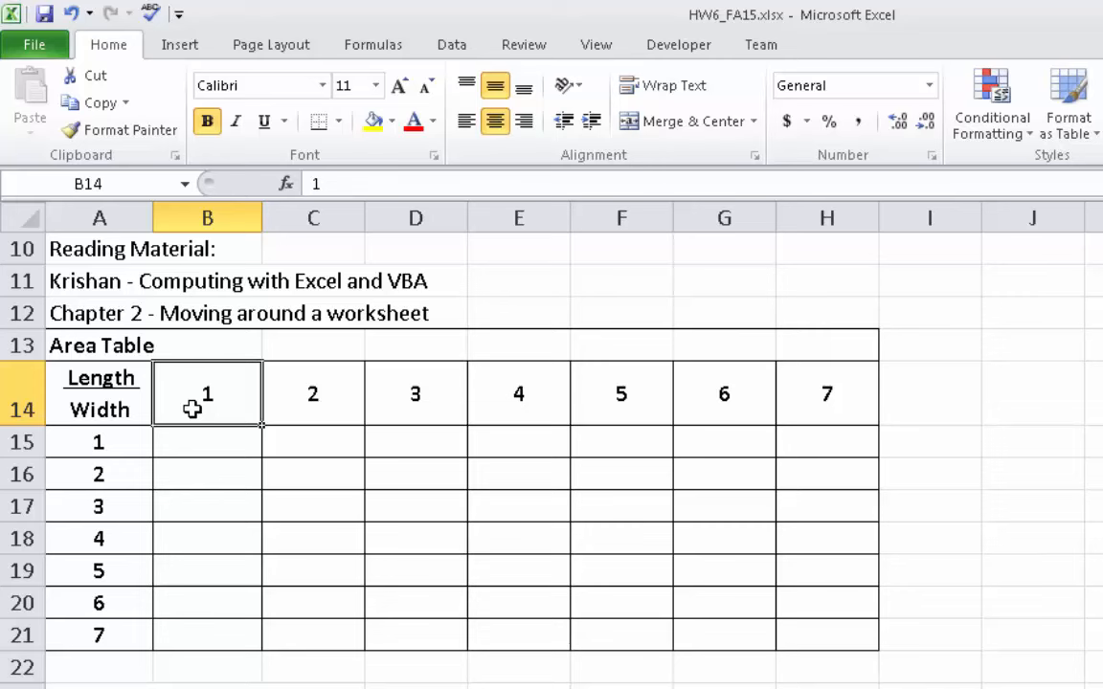
Jump between the ends of the Area Table's filled cells, along header row 14 and down and up column A.
key(ctrl+Right)
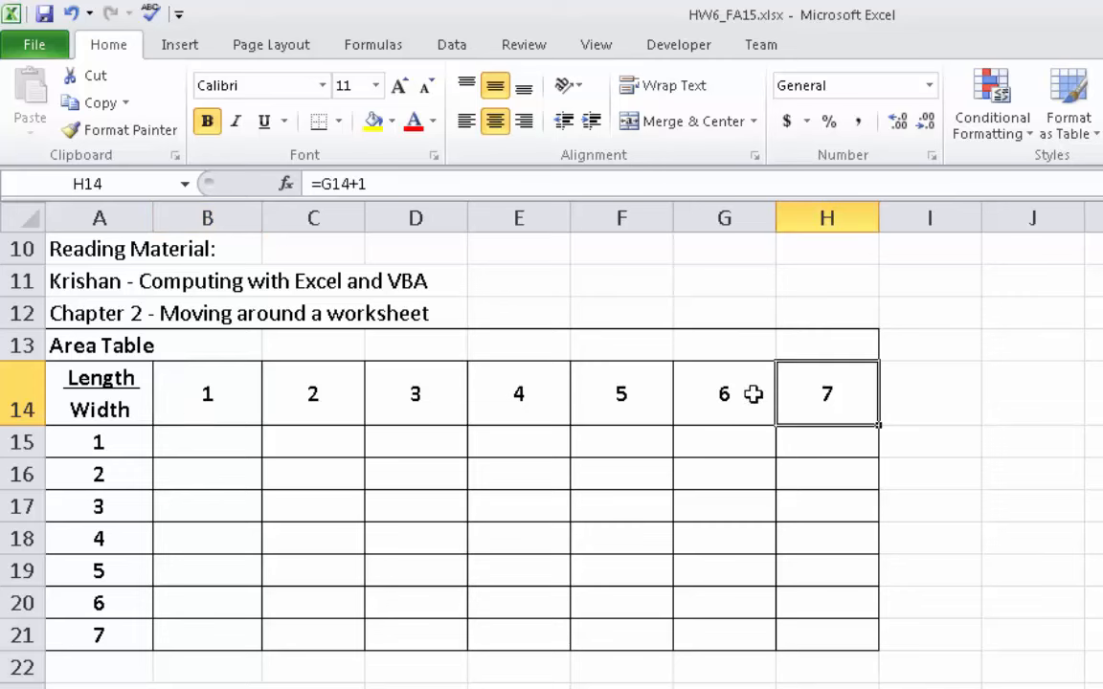
double_click(837, 388)
key(Escape)
key(ctrl+Left)
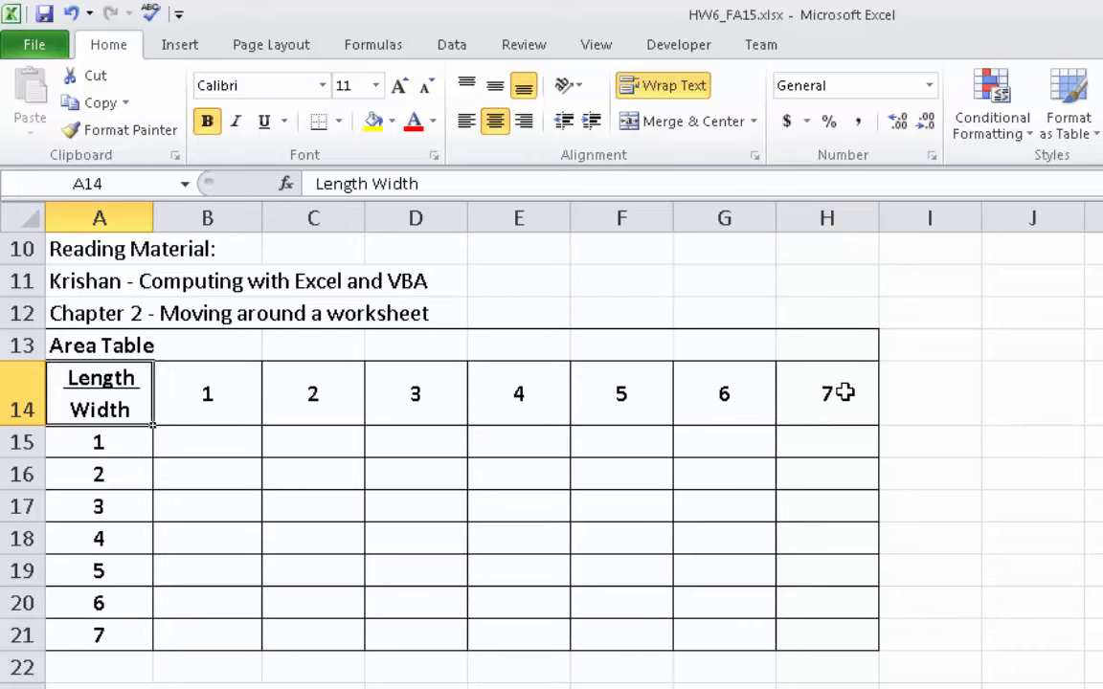
key(ctrl+Down)
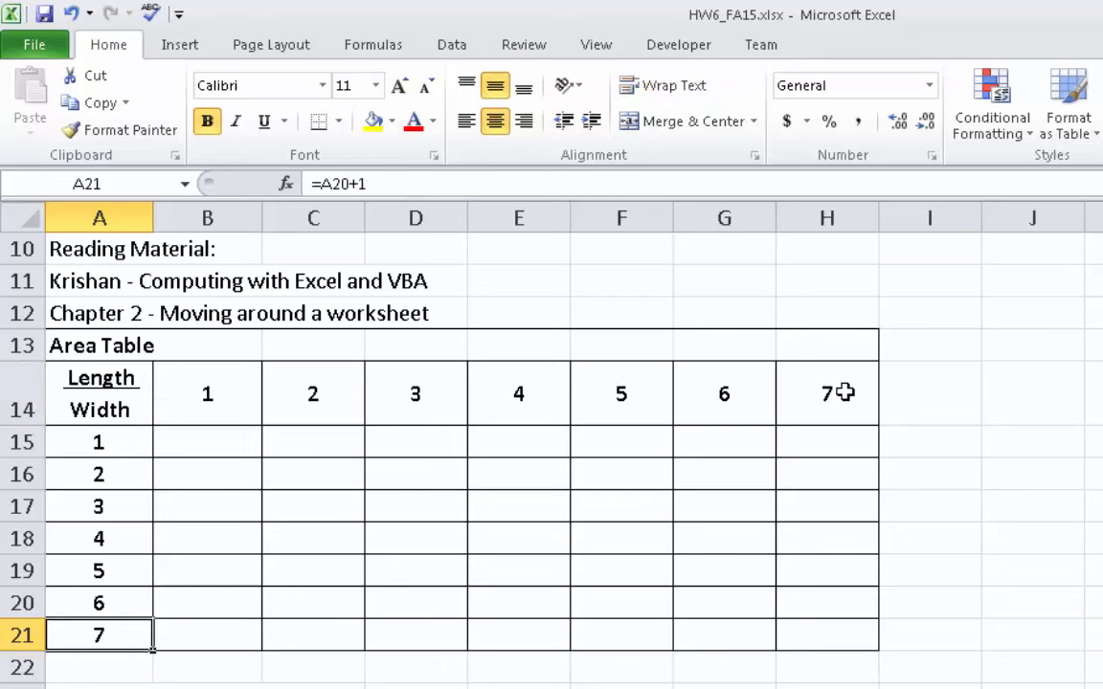
key(ctrl+Up)
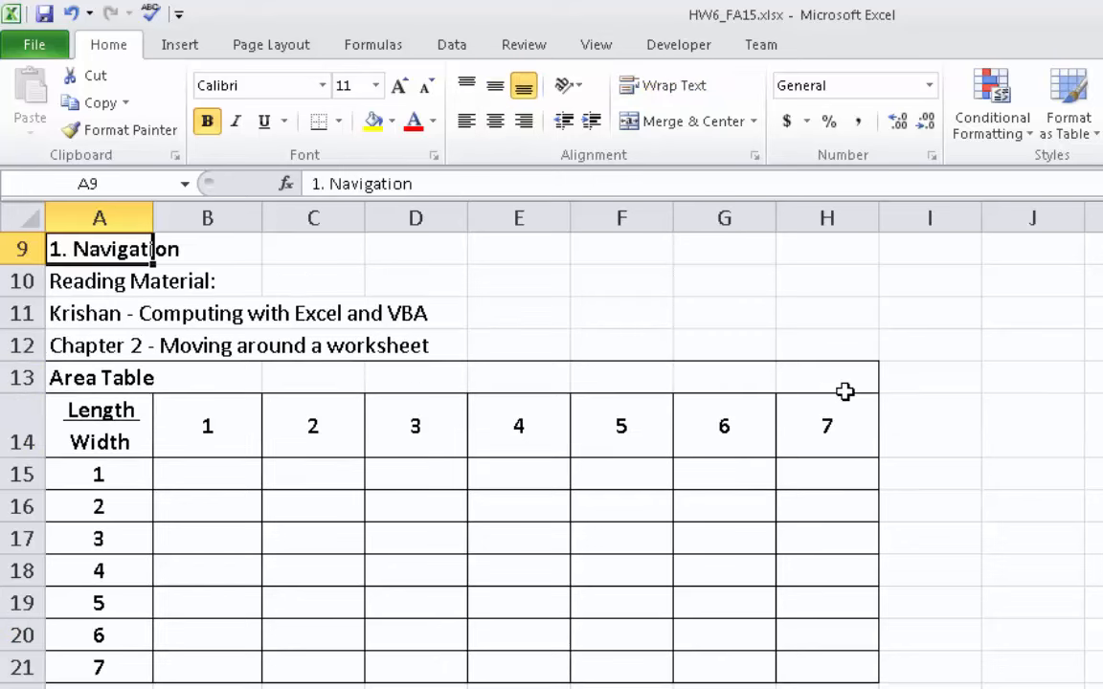
key(ctrl+Down)
key(ctrl+Up)
key(ctrl+Down)
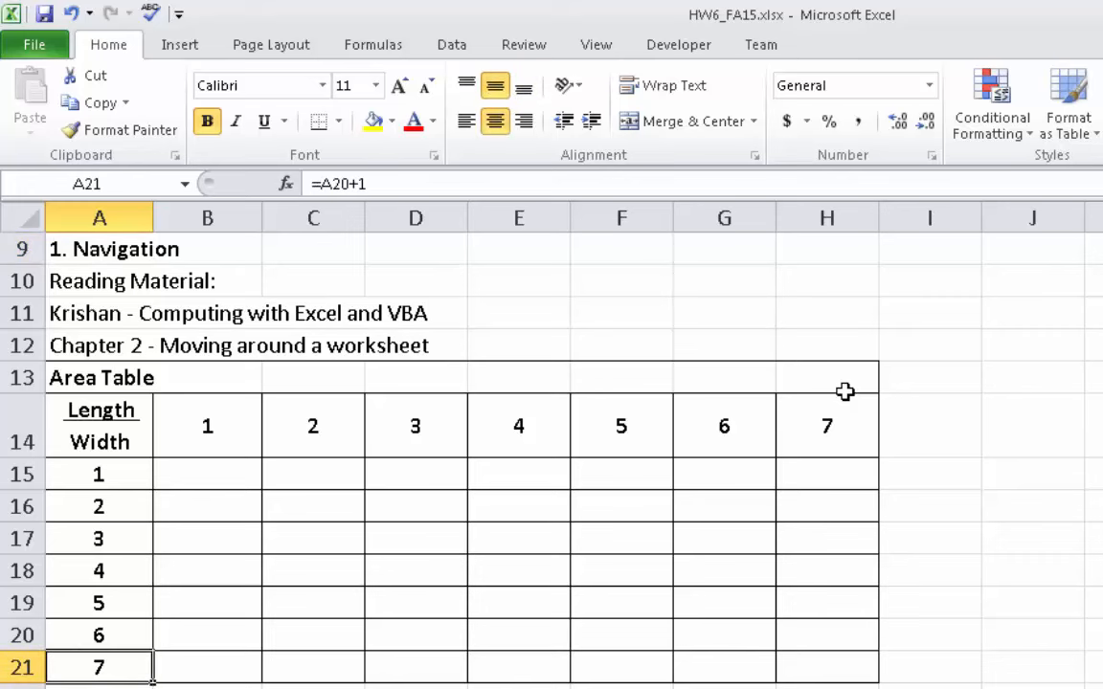
Select the Area Table's width values in cells A15 to A21, extending the selection one cell at a time.
click(131, 479)
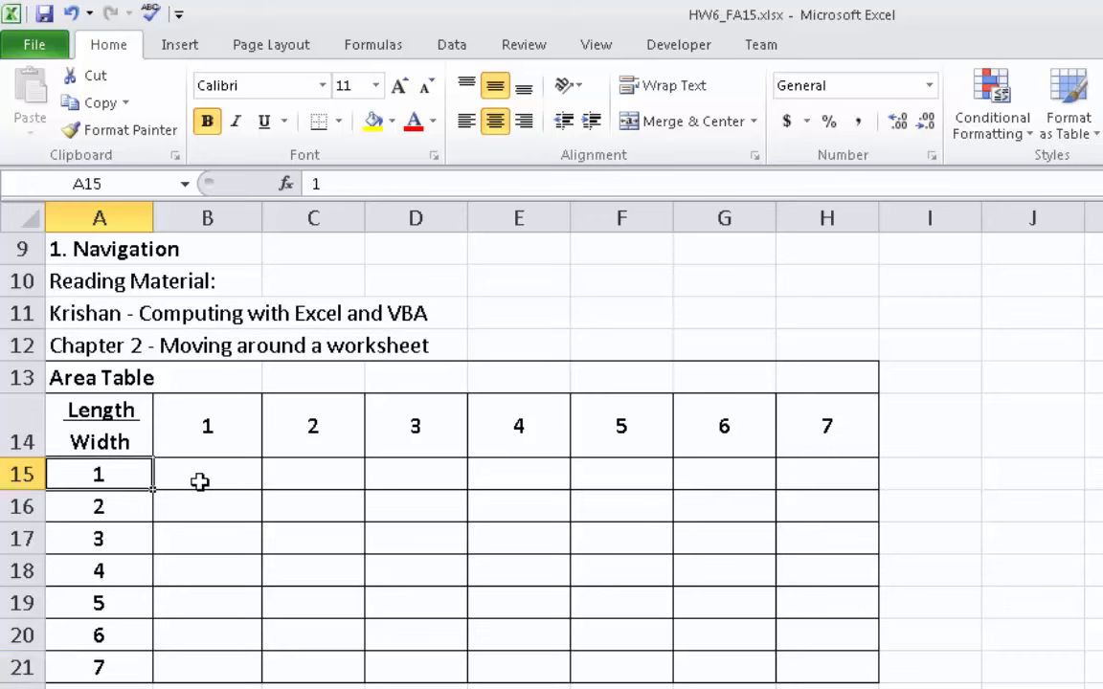
key(shift+Down)
key(shift+Down)
key(shift+Down)
key(shift+Down)
key(shift+Down)
key(shift+Down)
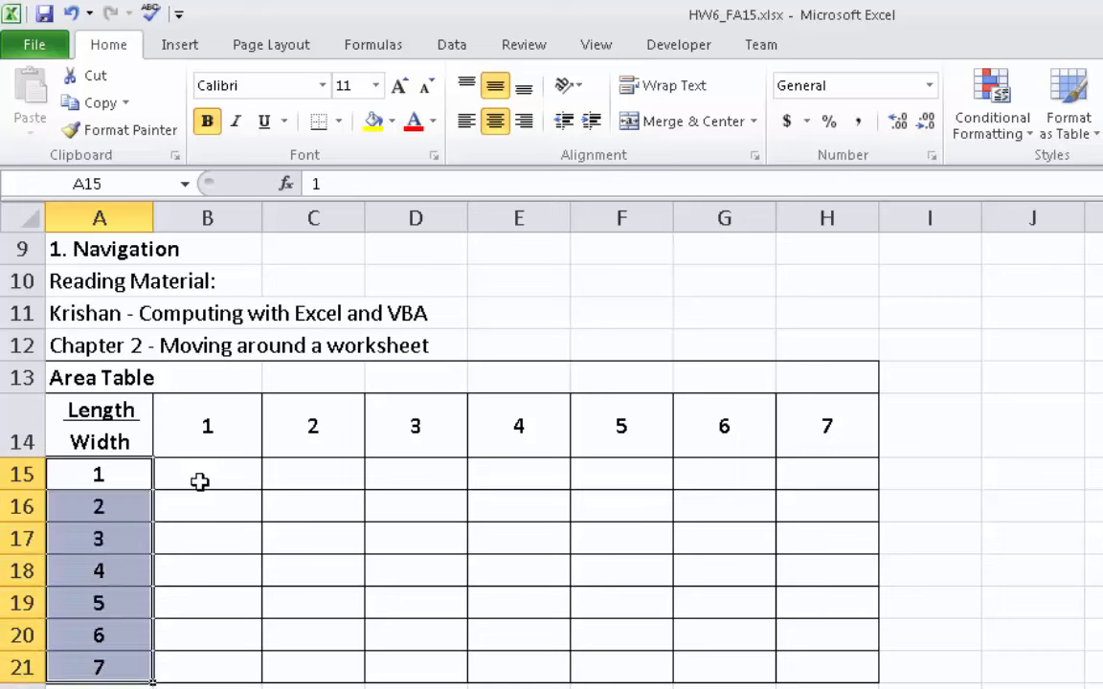
Fill the Area Table's length headers in cells B14 to H14 with light gray.
click(206, 428)
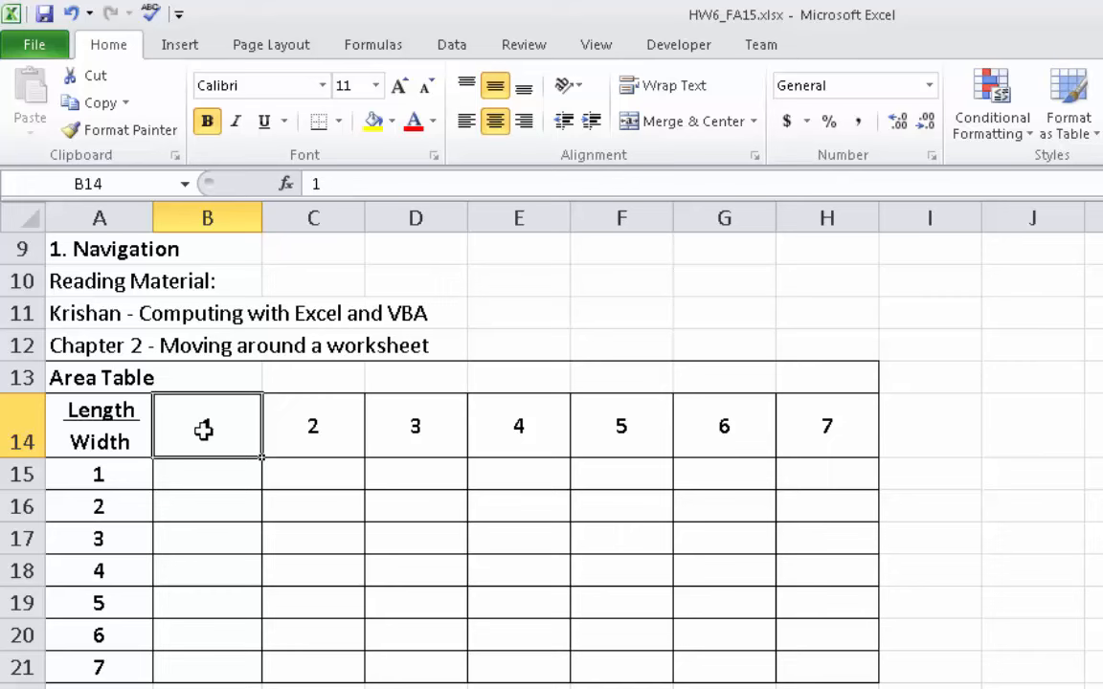
drag(204, 430, 792, 445)
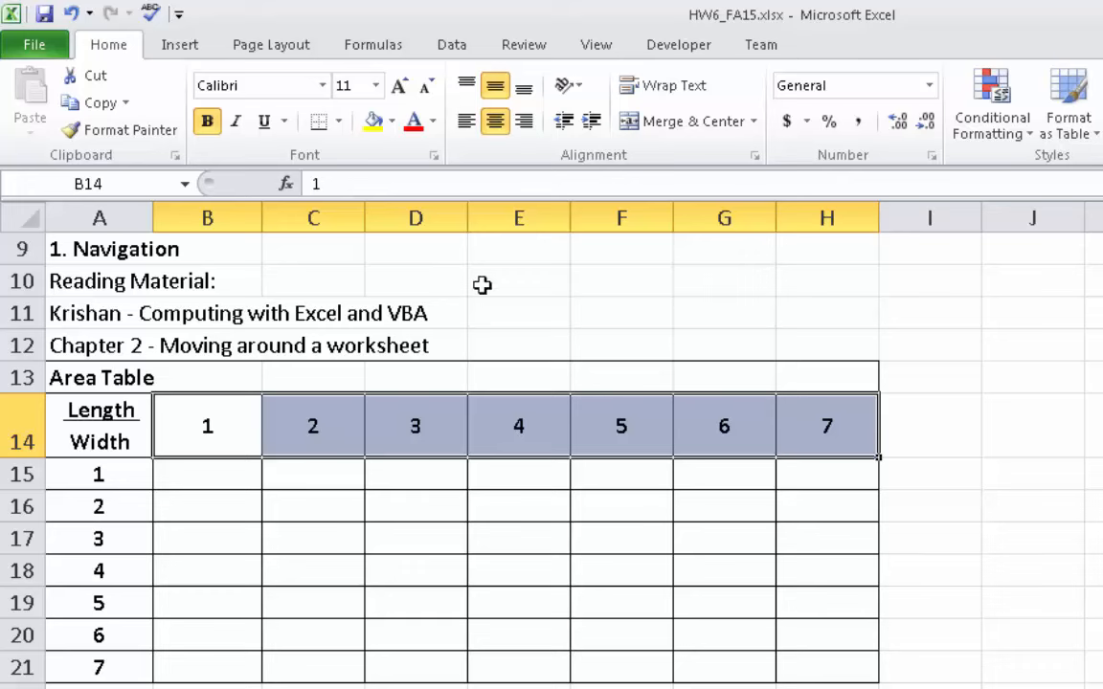
click(393, 122)
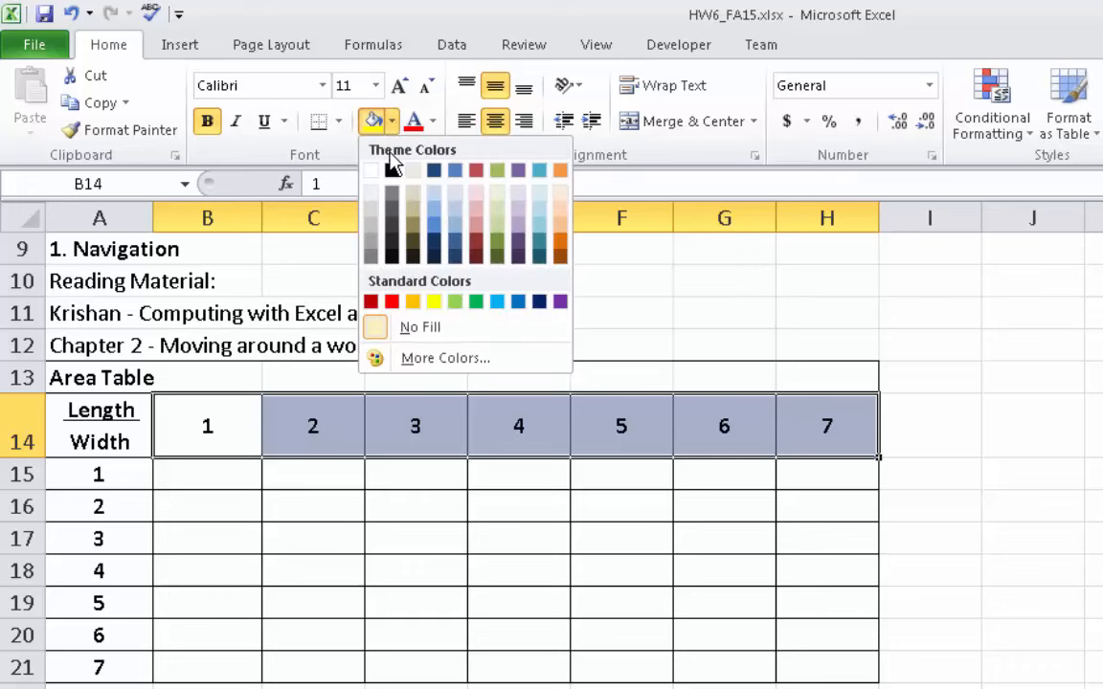
click(372, 207)
click(333, 477)
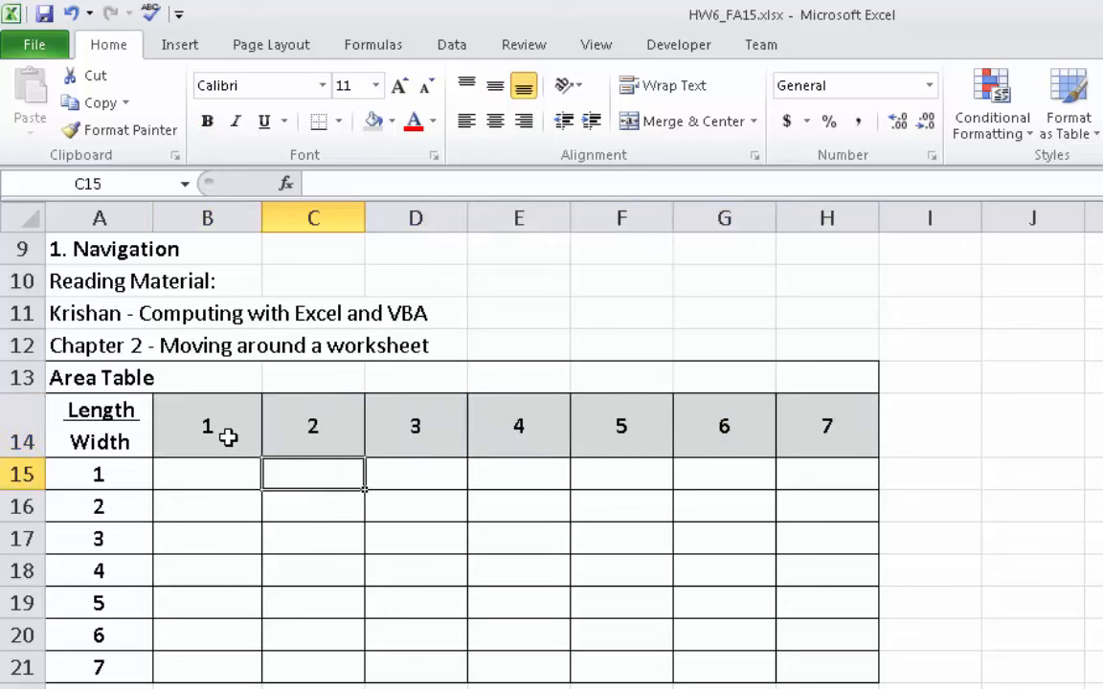
drag(227, 436, 819, 436)
click(395, 478)
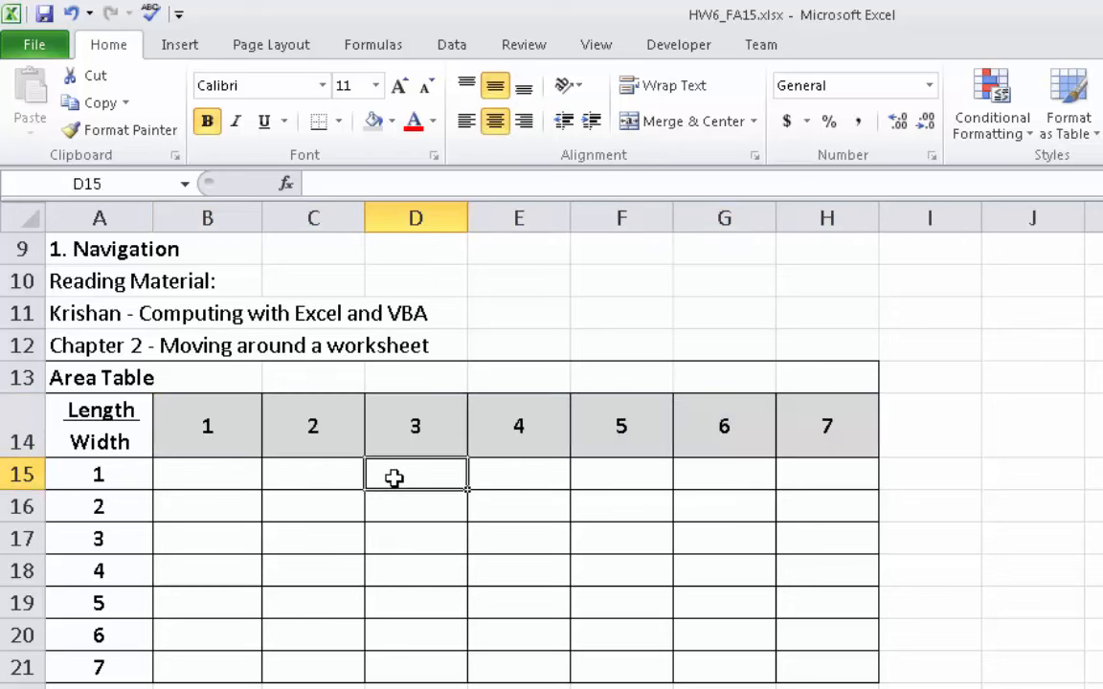
Fill the Area Table's width values in cells A15 to A21 with light blue.
click(67, 474)
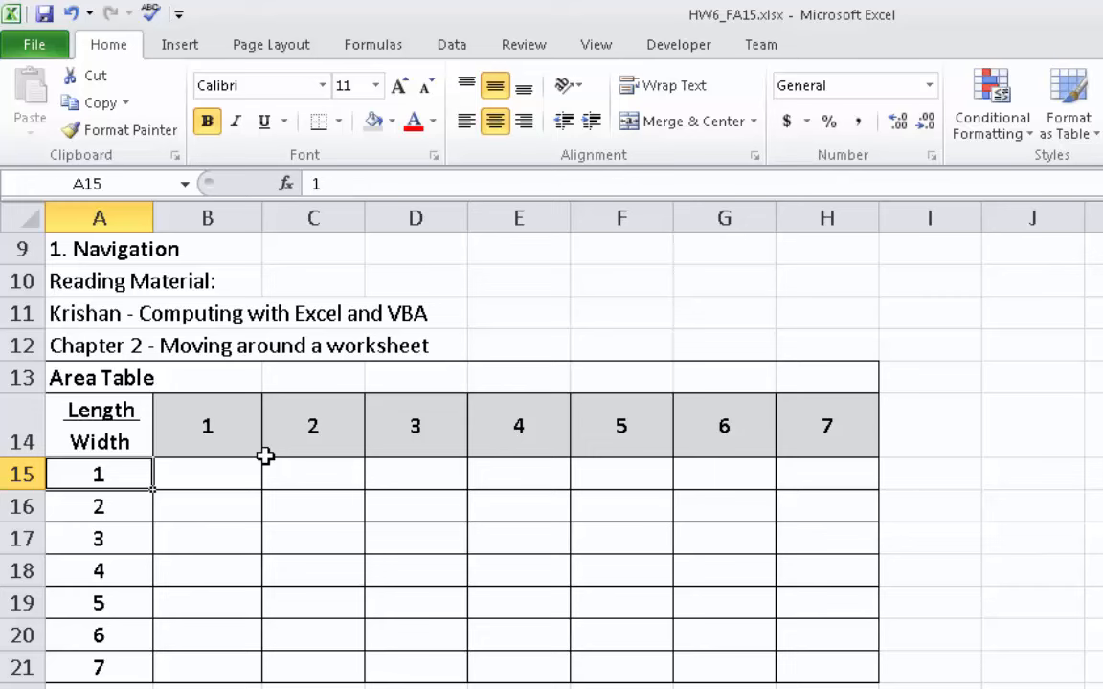
key(shift+Down)
key(shift+Down)
key(shift+Down)
key(shift+Down)
key(shift+Down)
key(shift+Down)
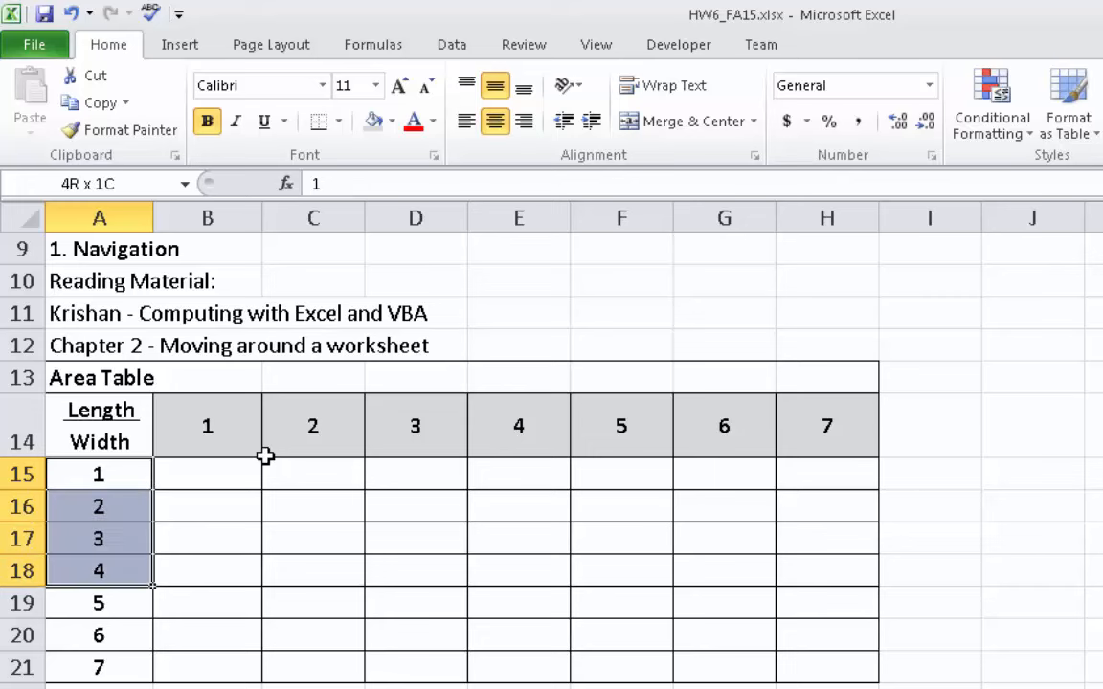
click(391, 120)
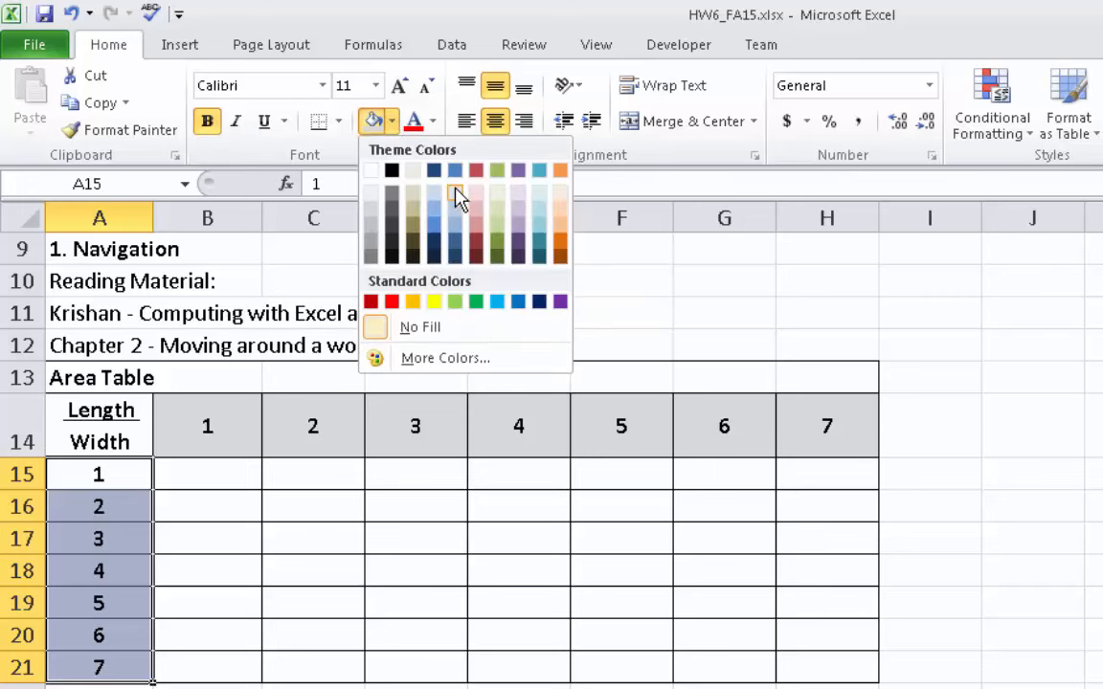
click(454, 192)
click(392, 120)
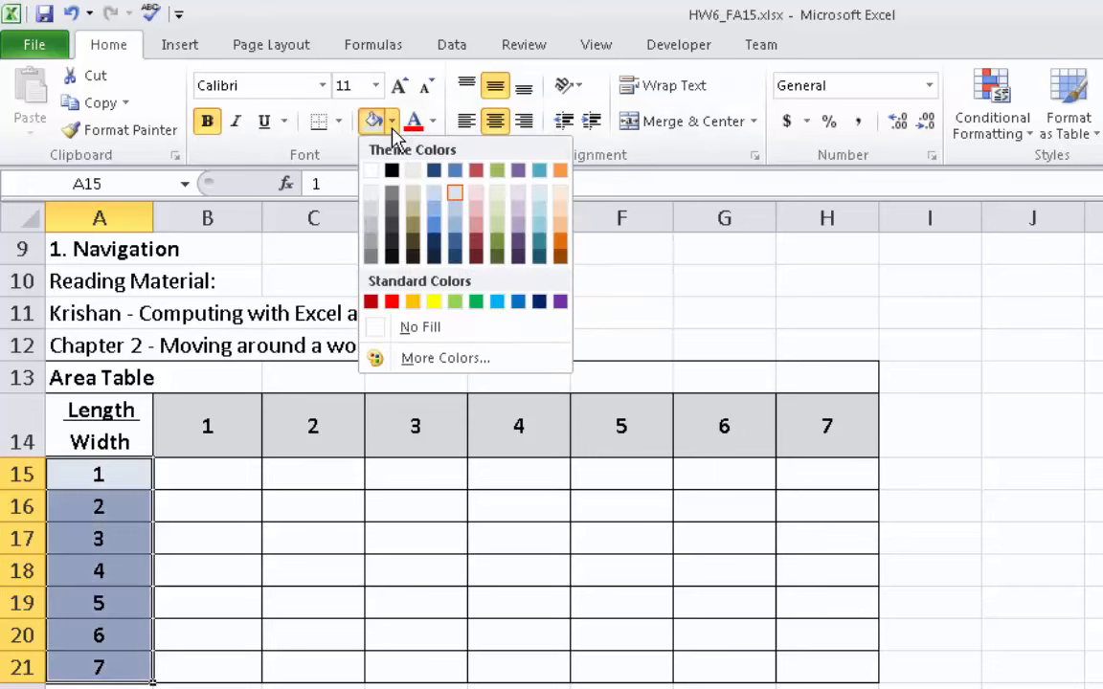
click(425, 212)
click(290, 534)
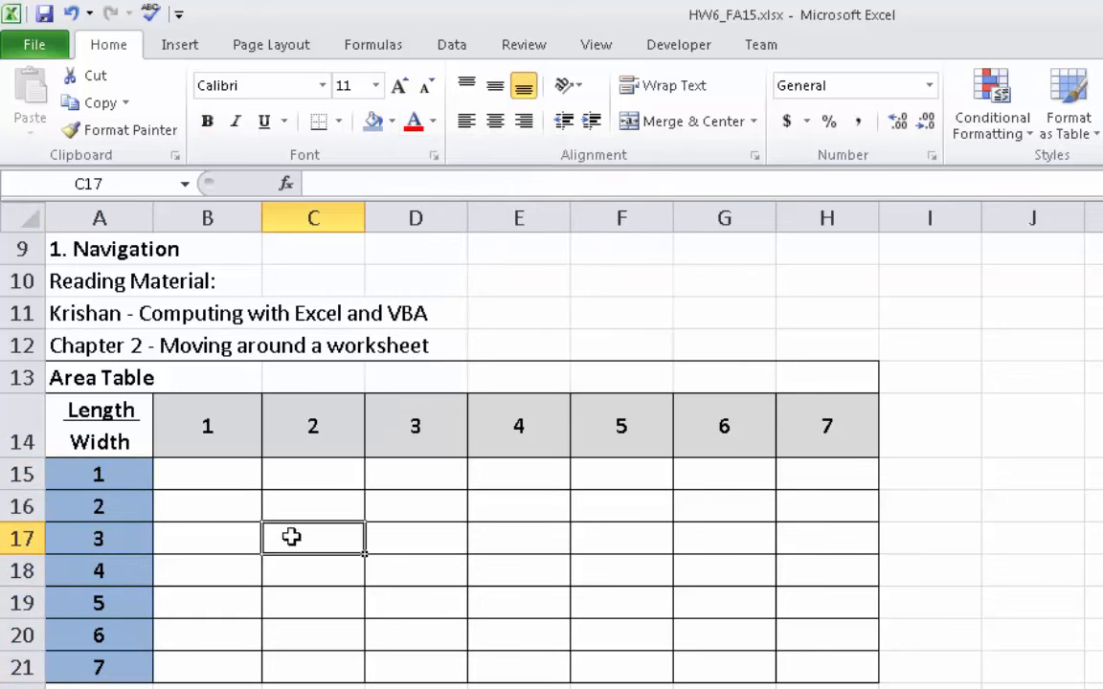
scroll(255, 500, down, 1)
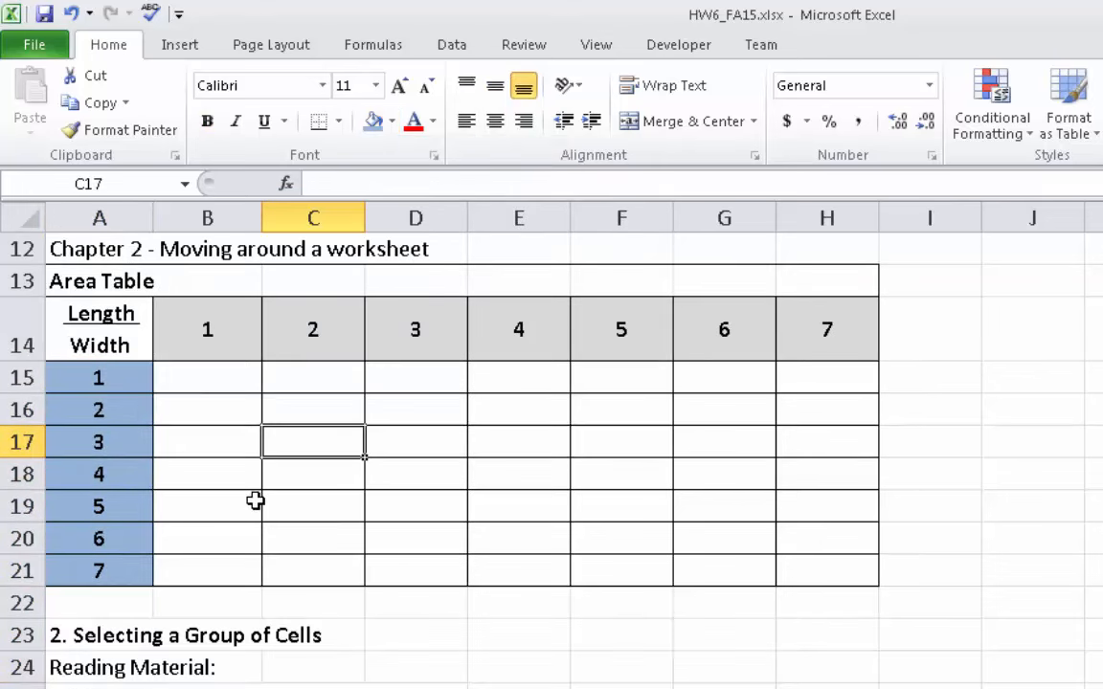